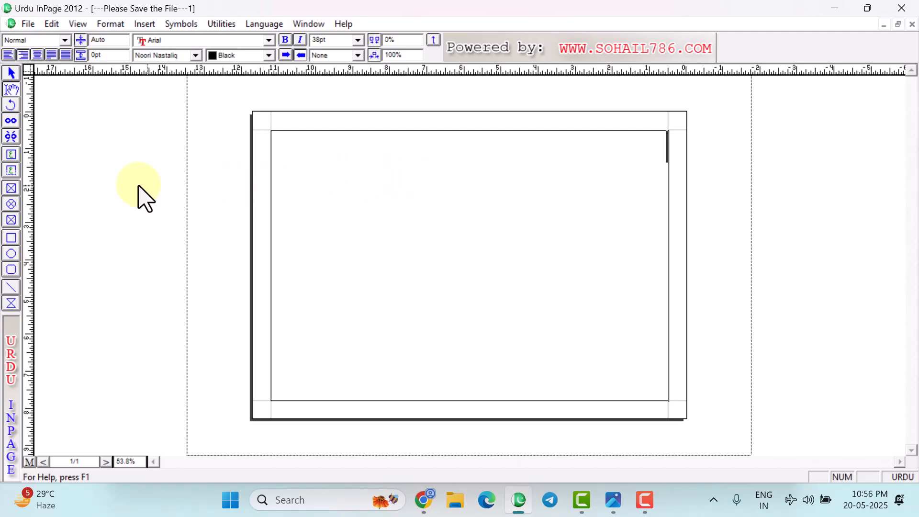
- Draw a rectangular picture box about 4.02 by 2.64 inches from the upper-left corner of the page margins
left_click(11, 188)
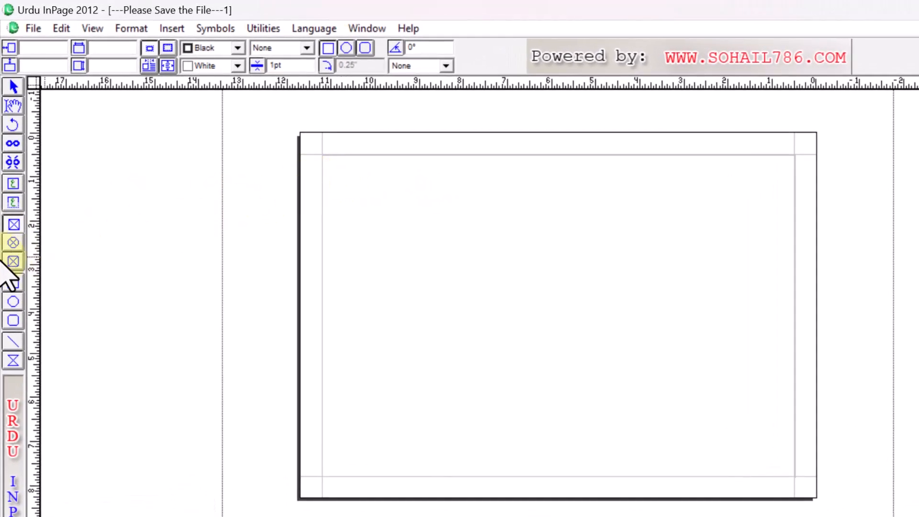
left_click(14, 224)
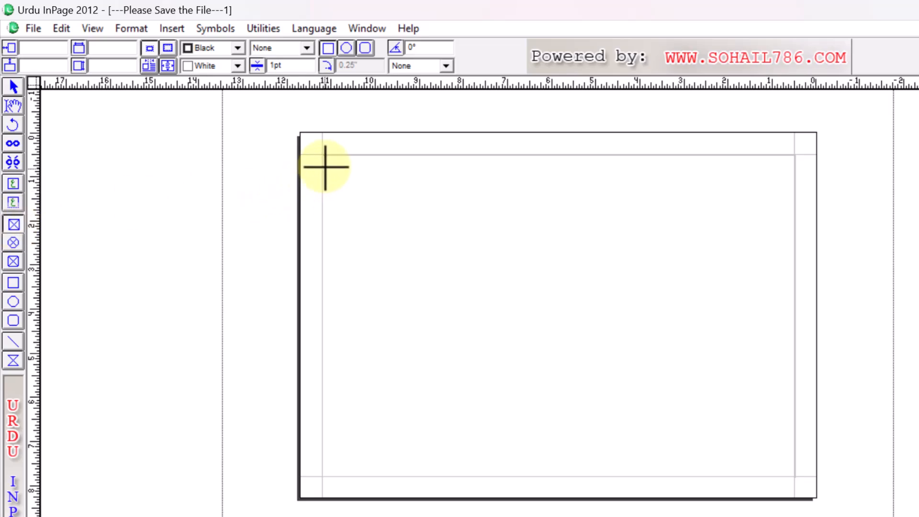
left_click_drag(323, 156, 501, 272)
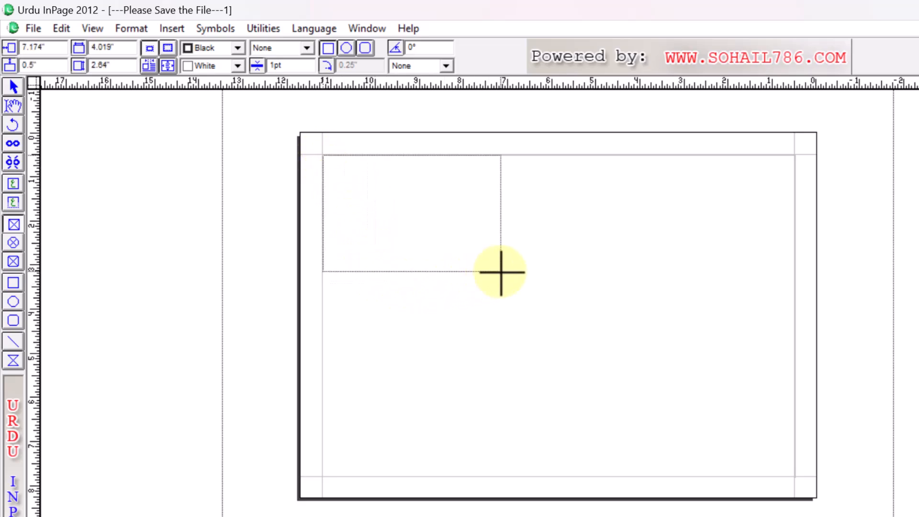
left_click_drag(501, 272, 501, 272)
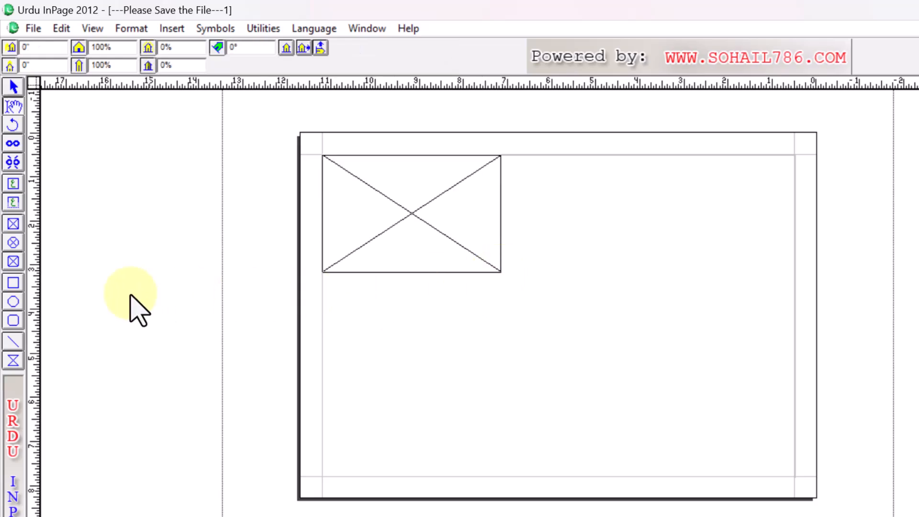
- Draw a perfectly circular picture box to the right of the rectangular one, starting at the upper margin
left_click(13, 243)
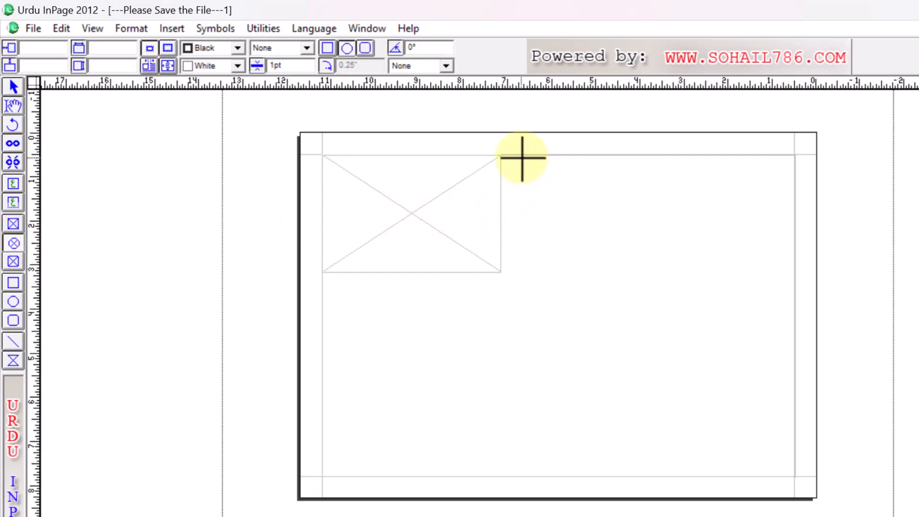
left_click_drag(520, 155, 661, 387)
key("shift")
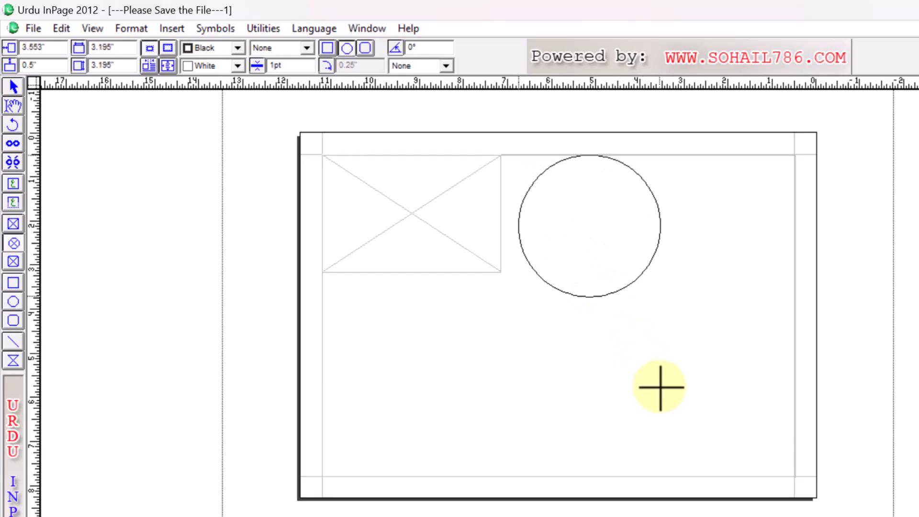
left_click_drag(660, 387, 660, 388)
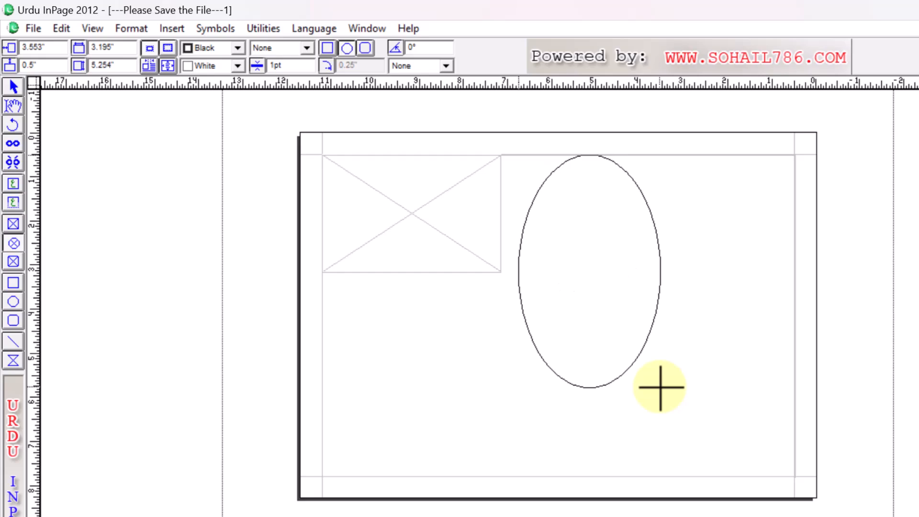
left_click_drag(661, 387, 668, 426)
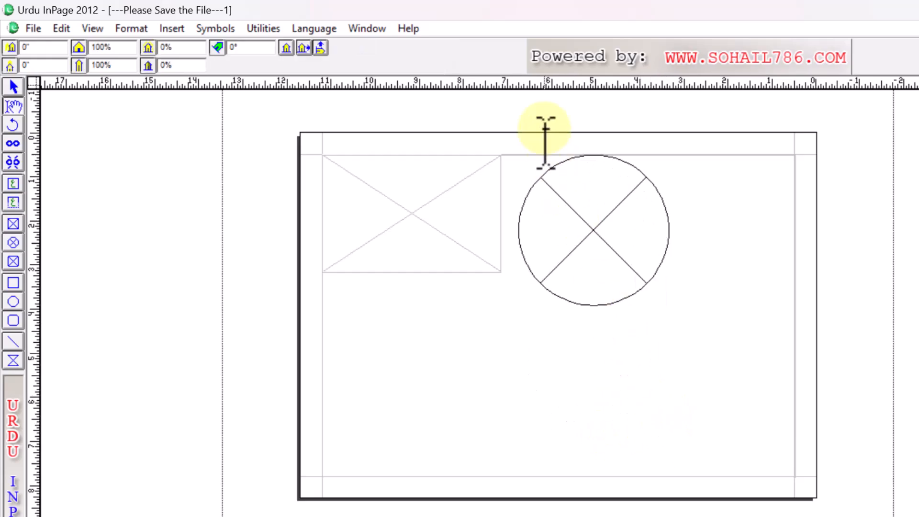
- Draw a wide picture box with rounded corners in the lower half of the page, and select the rectangular picture box
left_click(13, 262)
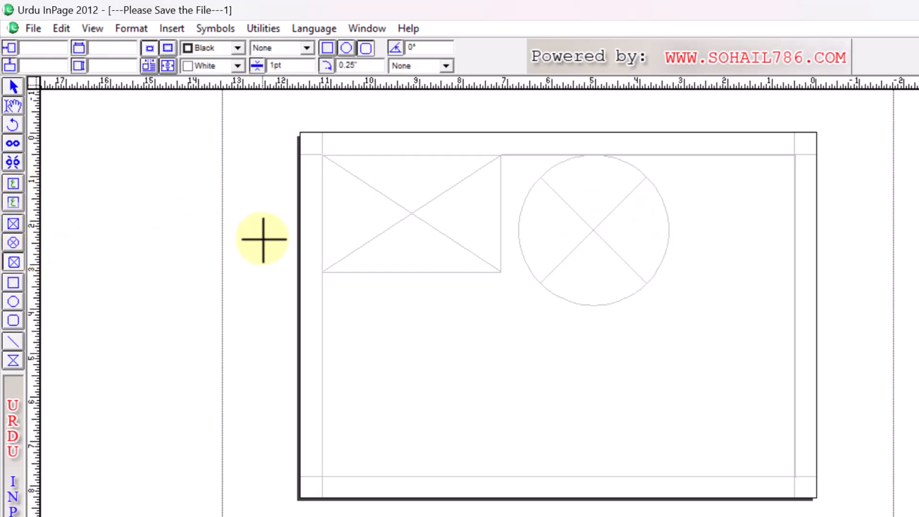
left_click_drag(353, 325, 625, 447)
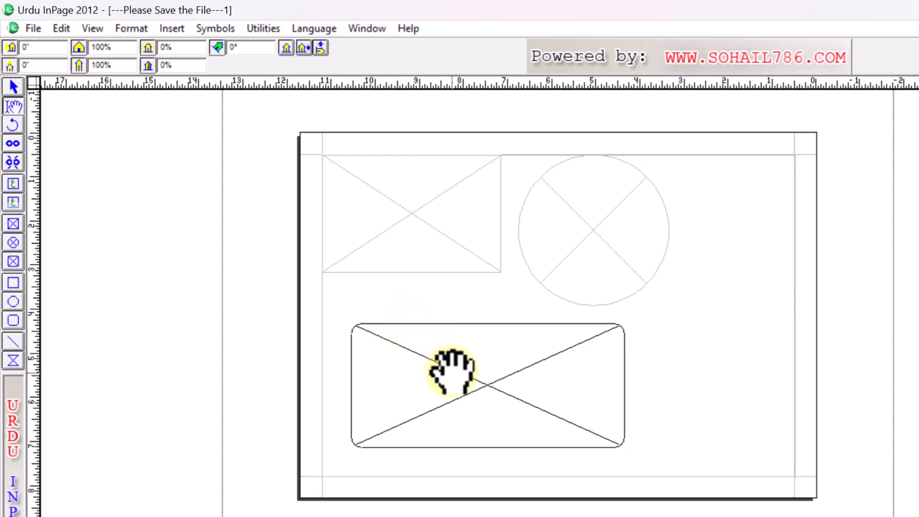
left_click(434, 211)
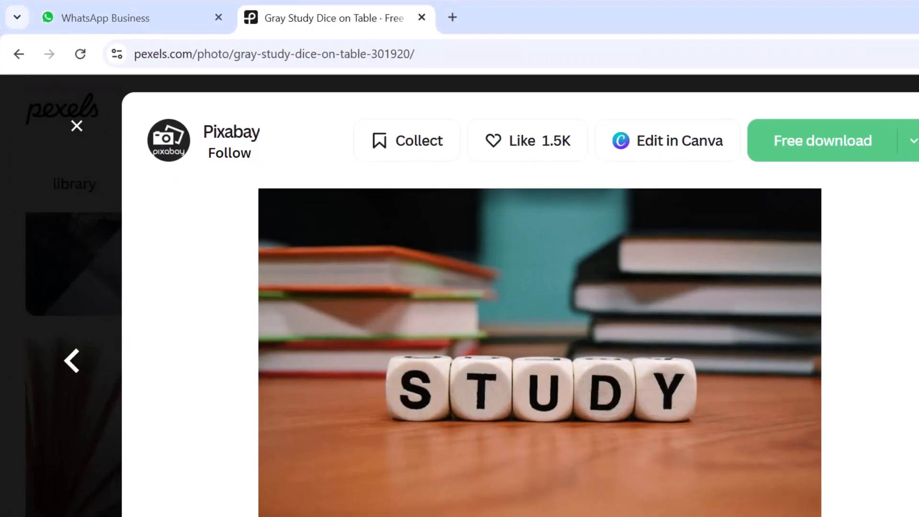
- Switch to Pexels in the browser, close the open Study photo, and search the photos for "madina masjid"
left_click(79, 124)
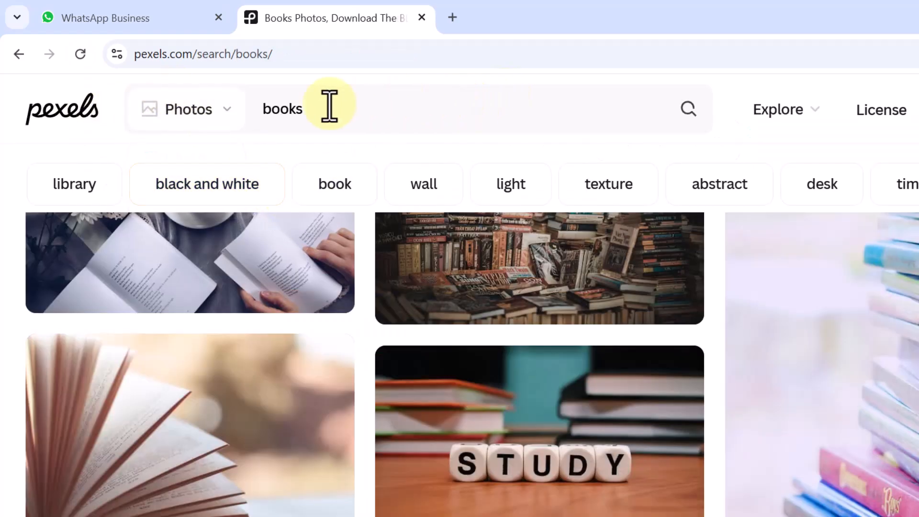
left_click(178, 106)
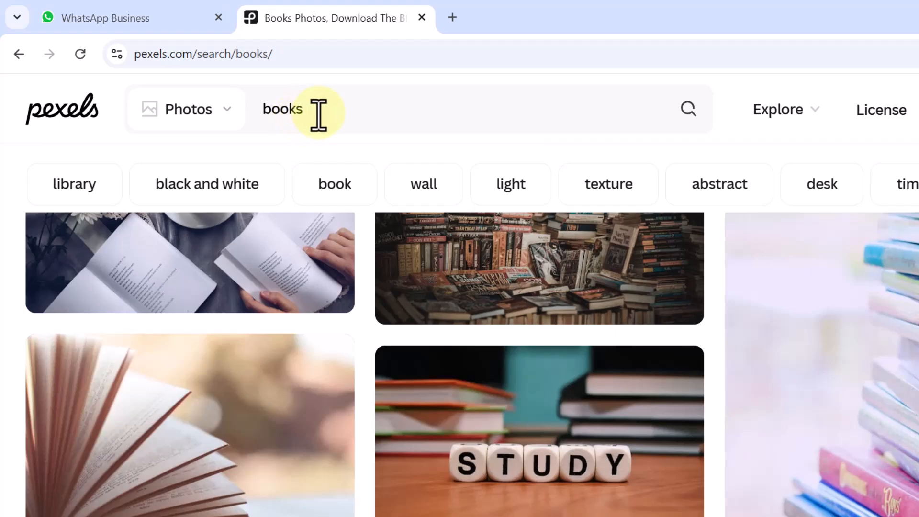
scroll(143, 349, "down", 3)
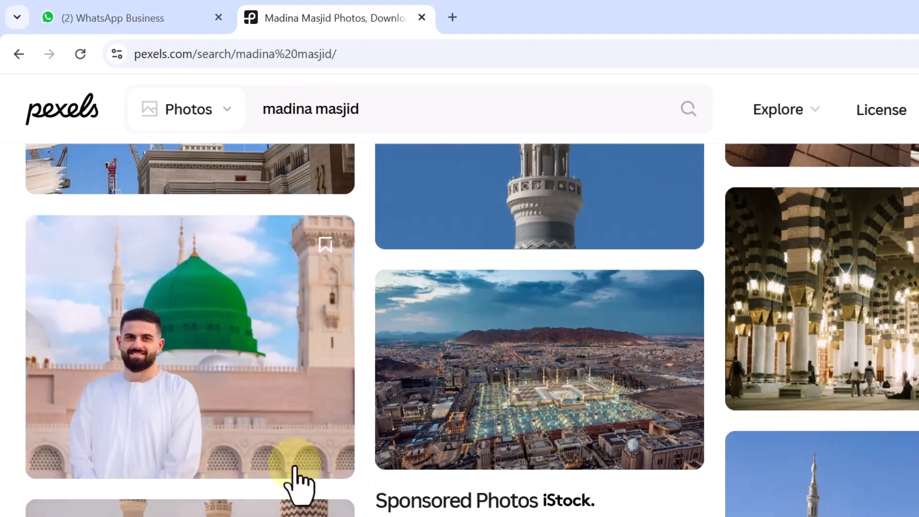
- Browse the results and open the photo of the green dome with minarets for a full look
mouse_move(637, 376)
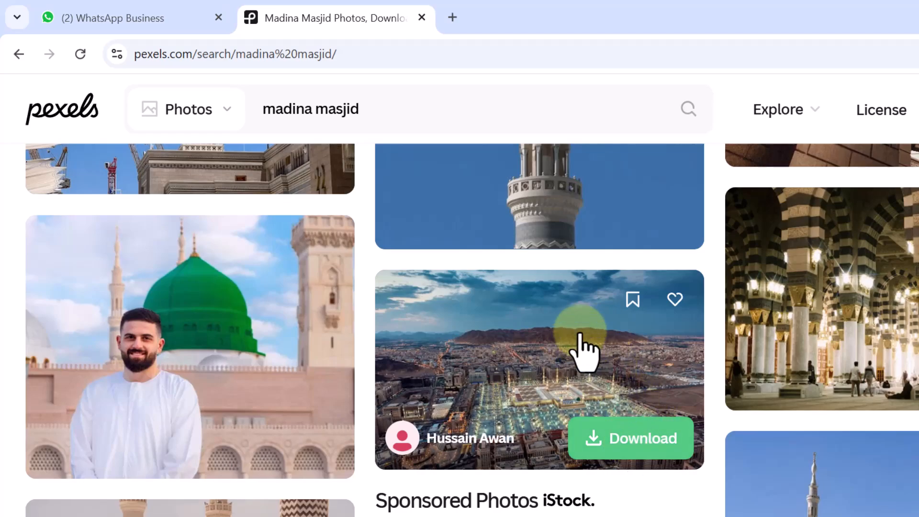
scroll(582, 352, "down", 5)
scroll(582, 352, "down", 2)
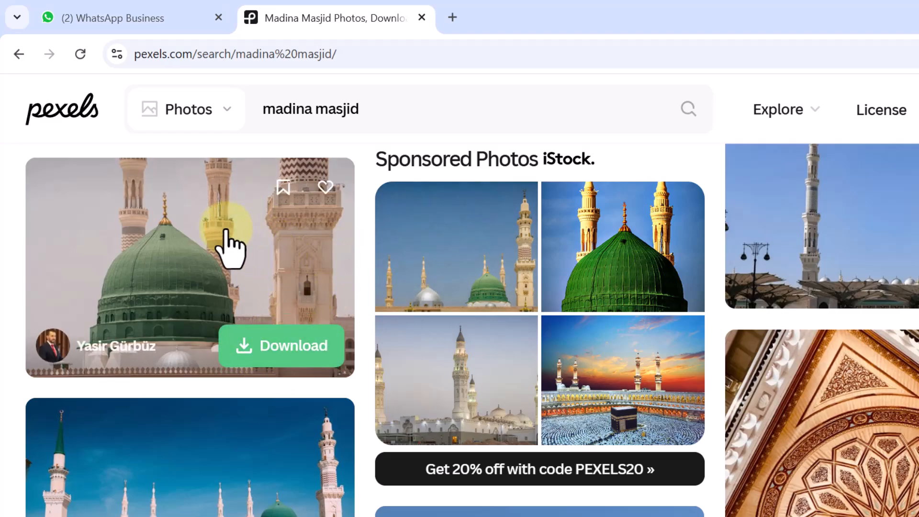
left_click(124, 244)
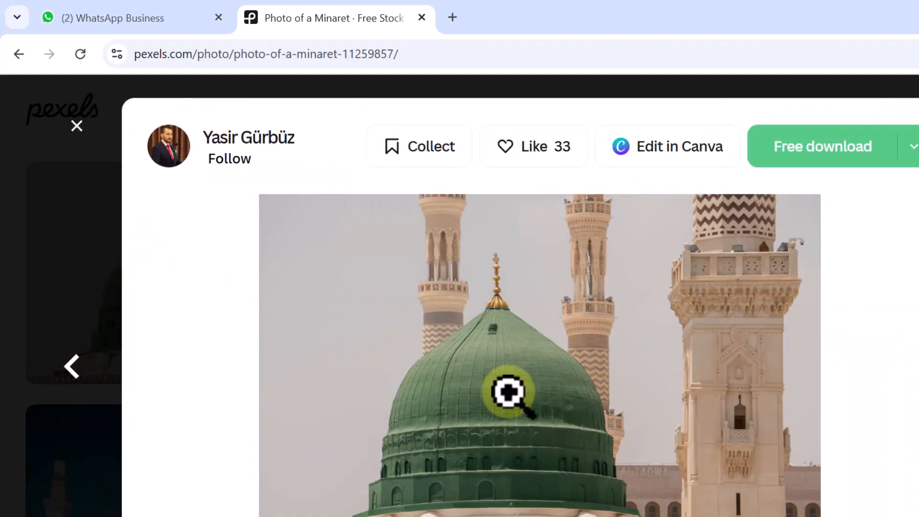
scroll(622, 359, "down", 5)
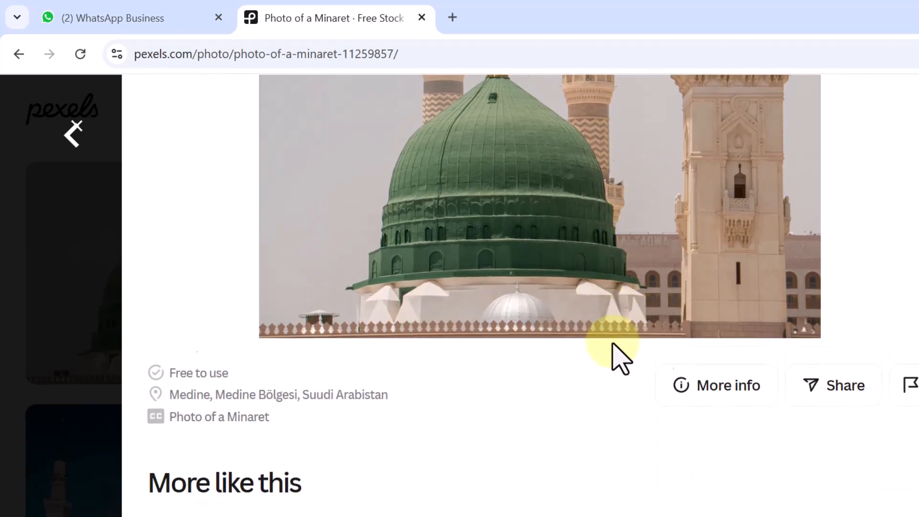
scroll(615, 359, "up", 5)
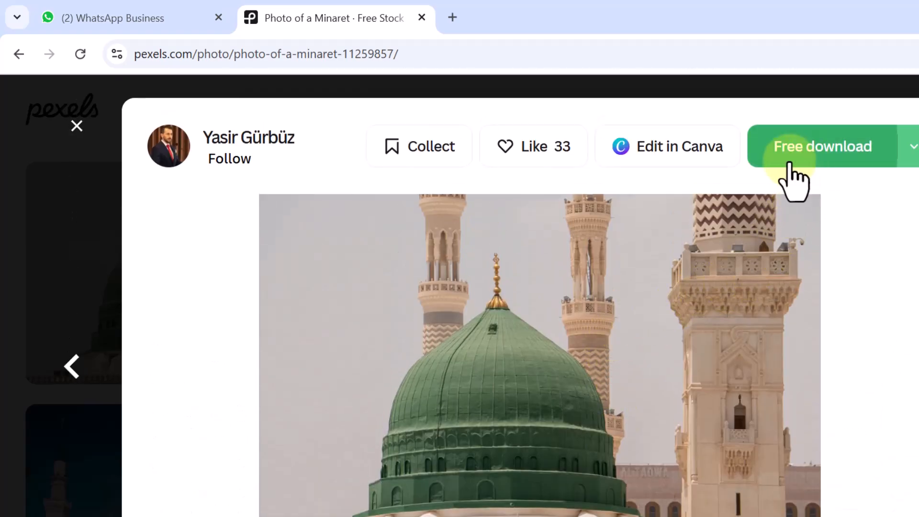
- Download the green dome photo in Medium size, 1280x853, and dismiss the thank-you popup
left_click(913, 148)
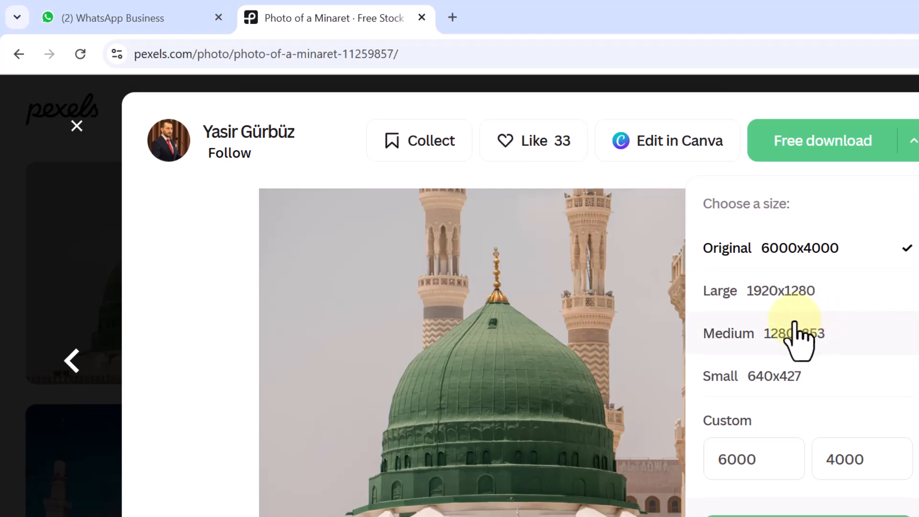
left_click(725, 335)
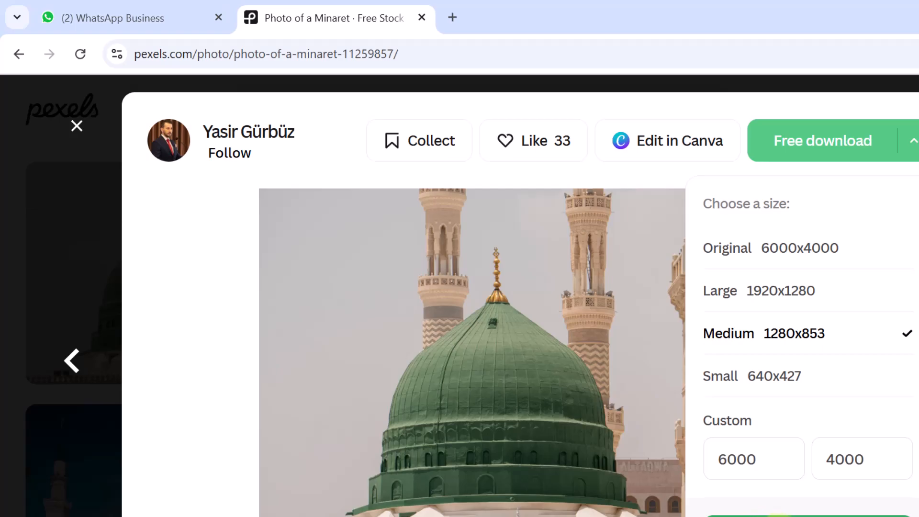
left_click(709, 513)
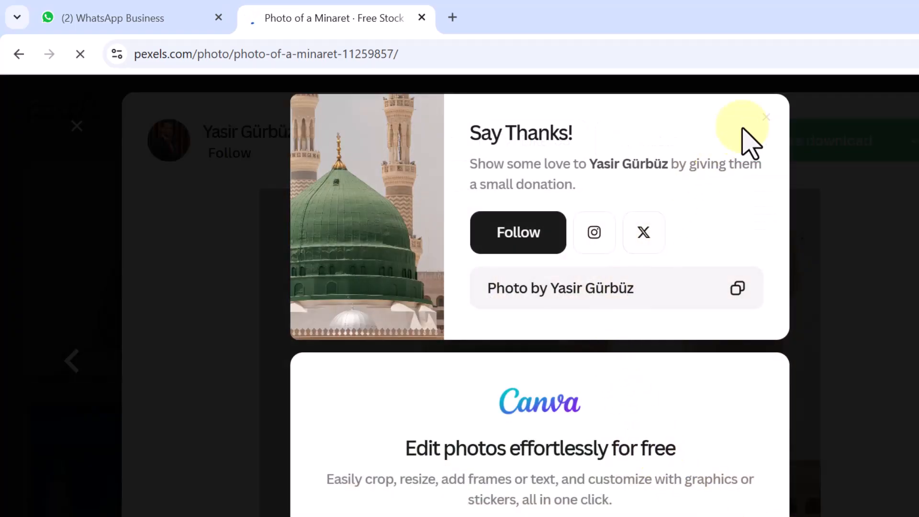
left_click(766, 117)
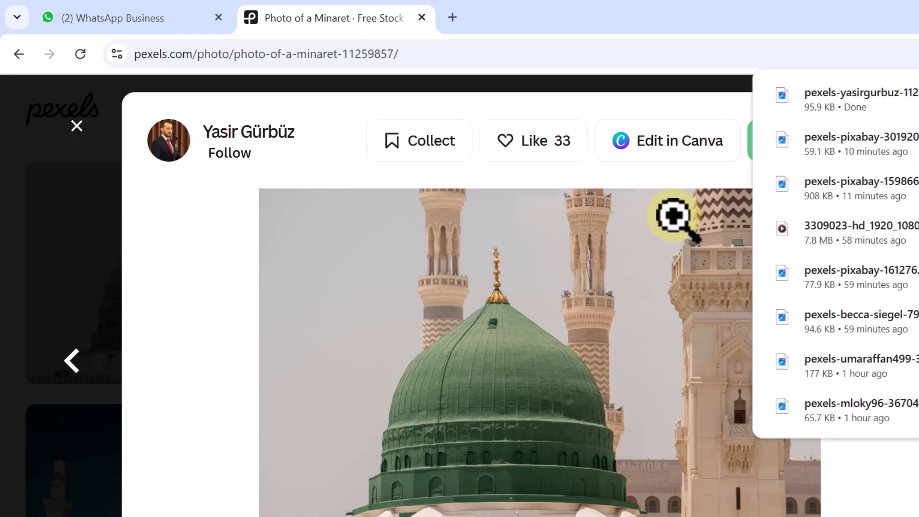
- Close the photo page and look through more of the madina masjid results
left_click(76, 127)
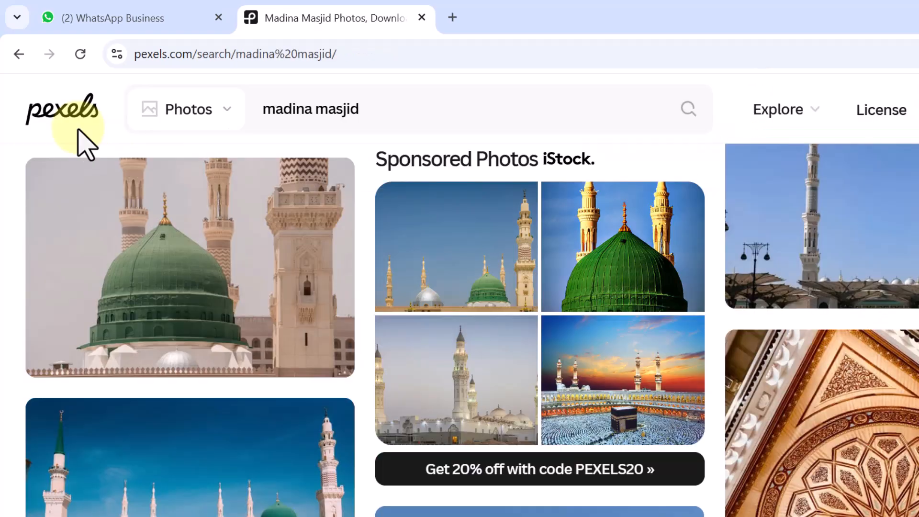
scroll(369, 267, "down", 15)
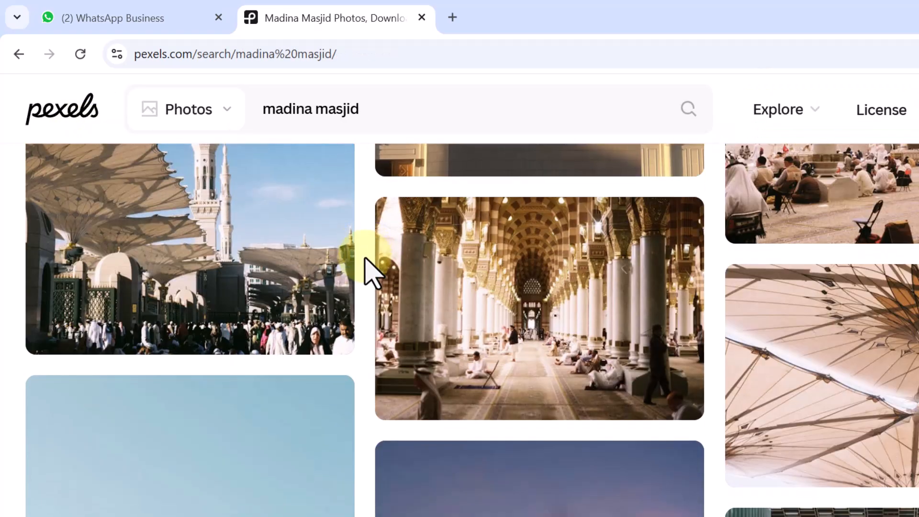
scroll(482, 273, "down", 6)
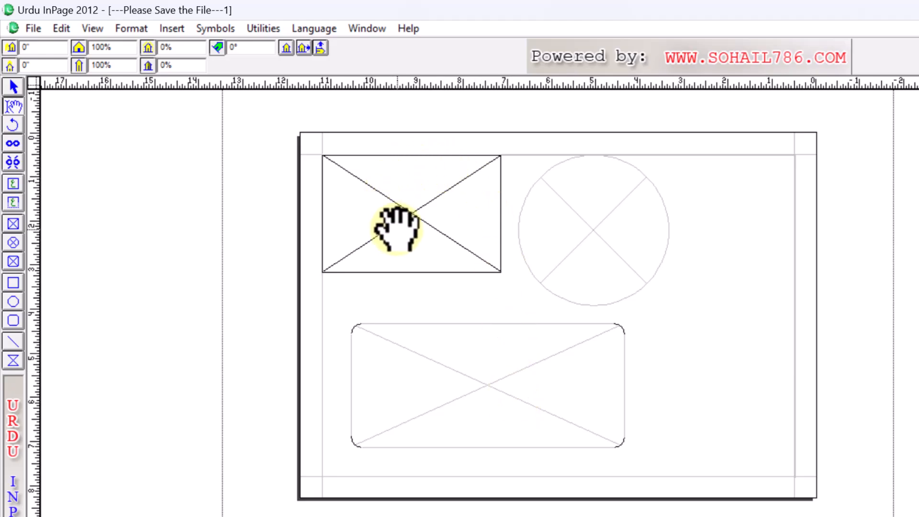
- Switch back to InPage and import the downloaded green dome photo from Downloads into the circular picture box, with preview enabled
left_click(604, 234)
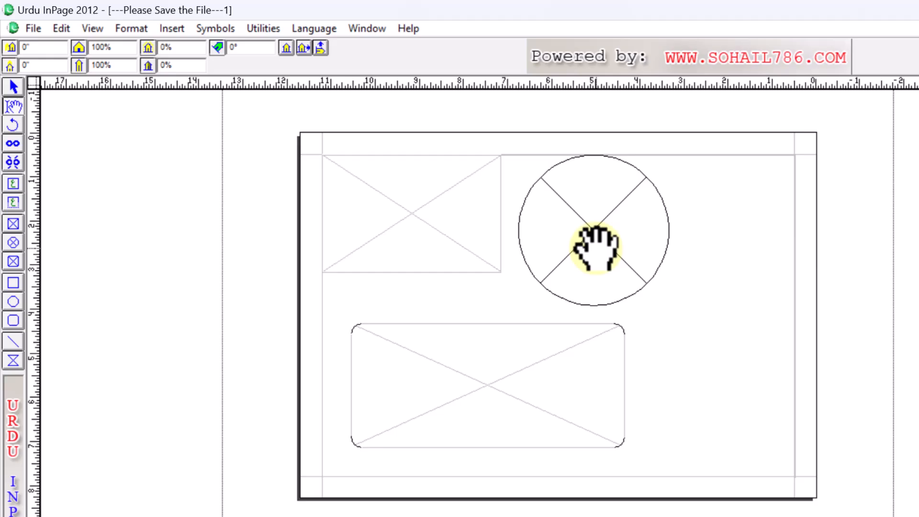
double_click(594, 240)
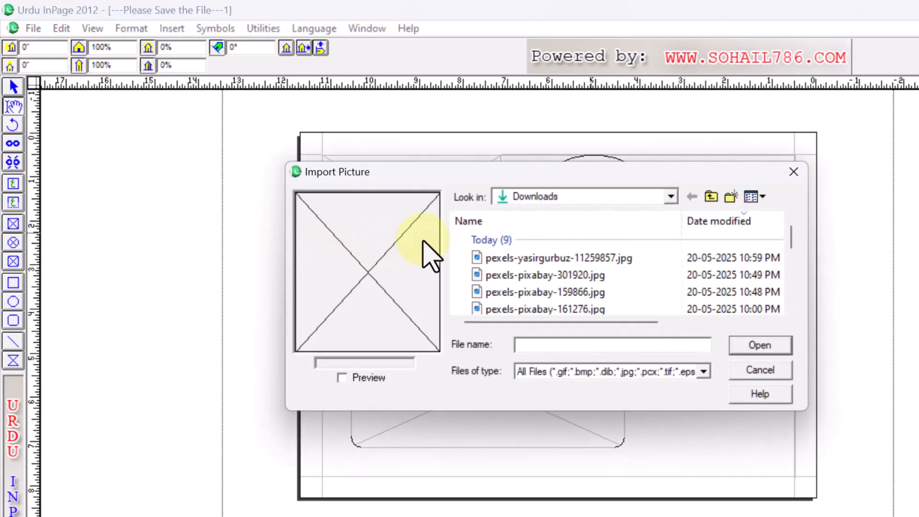
left_click(353, 378)
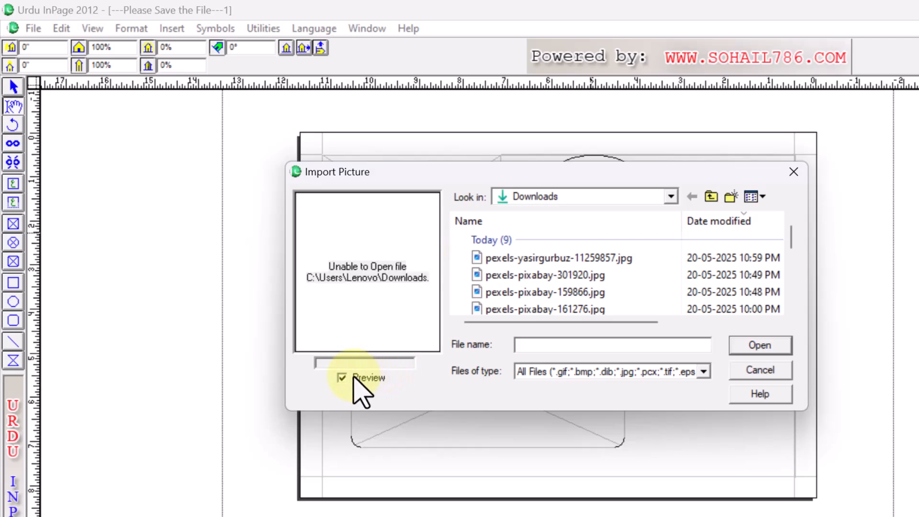
left_click(497, 256)
left_click(760, 346)
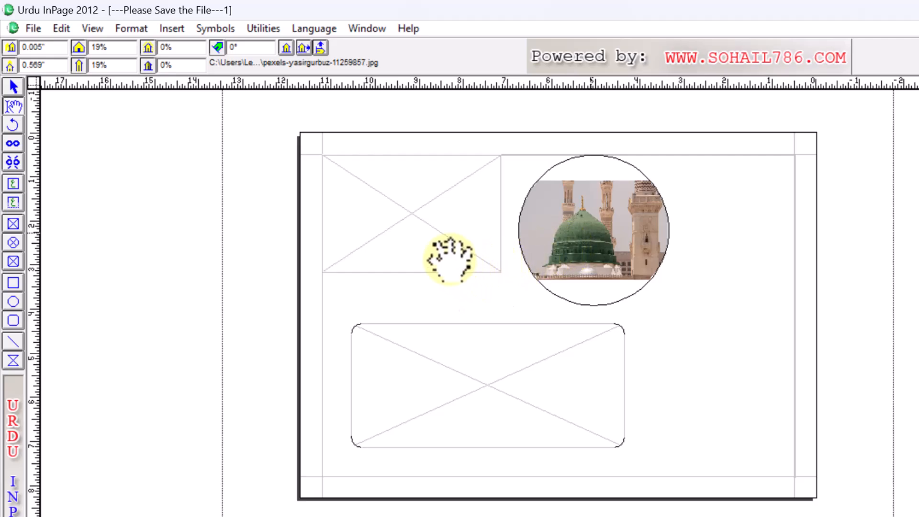
- Import pexels-pixabay-301920.jpg from Downloads into the rectangular picture box
left_click(404, 205)
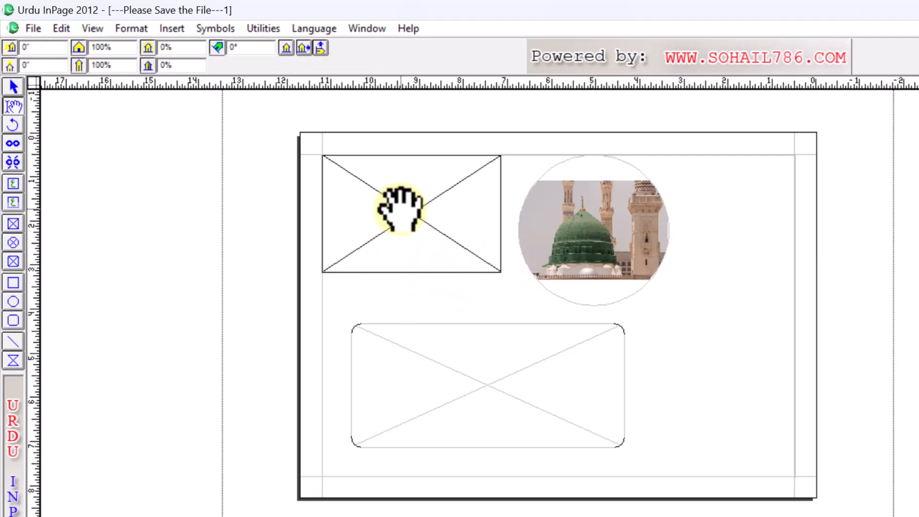
double_click(385, 242)
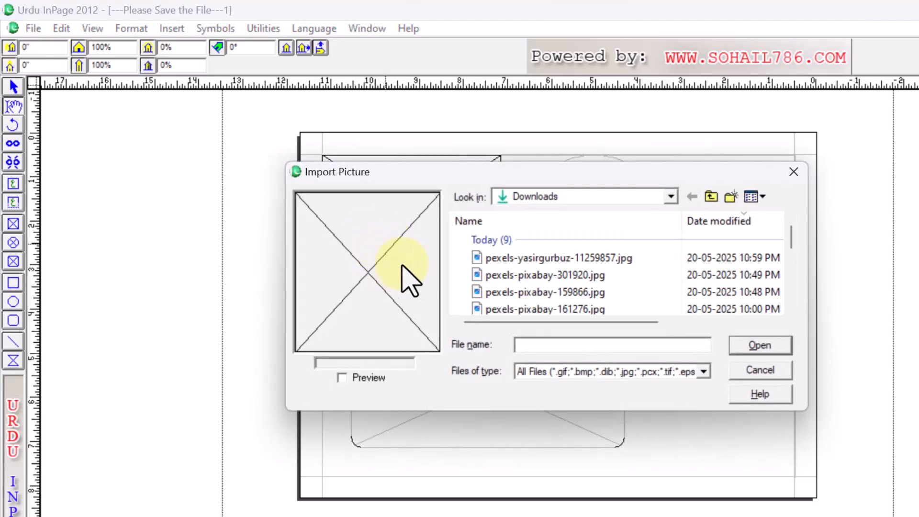
left_click(493, 275)
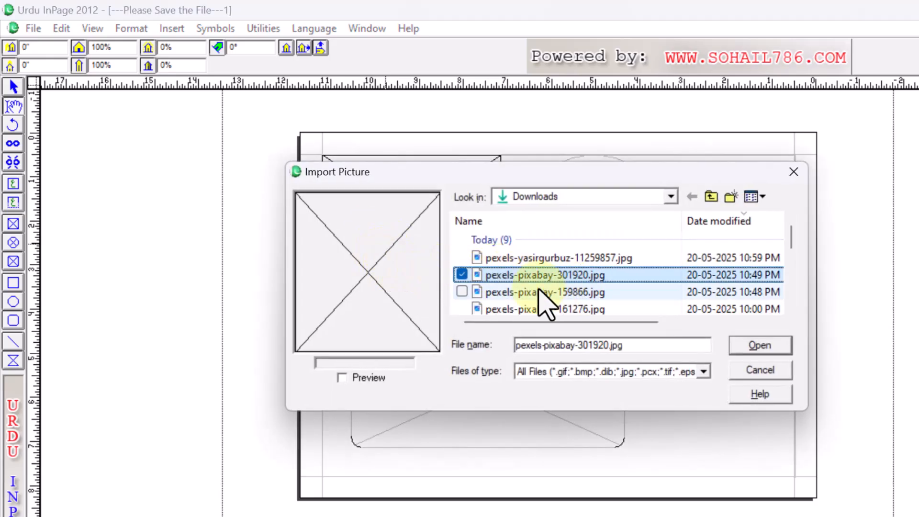
left_click(735, 349)
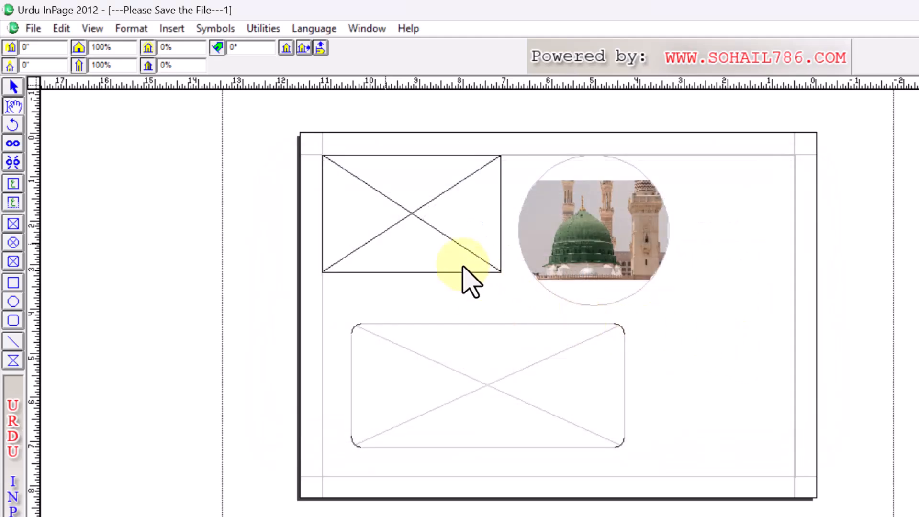
left_click(416, 225)
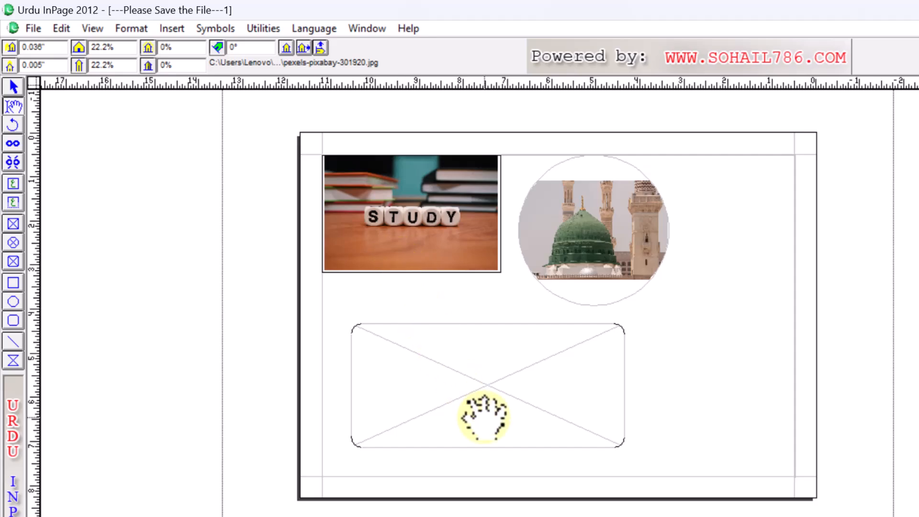
- Import pexels-pixabay-161276.jpg from Downloads into the rounded picture box and reposition the photo inside it
left_click(477, 395)
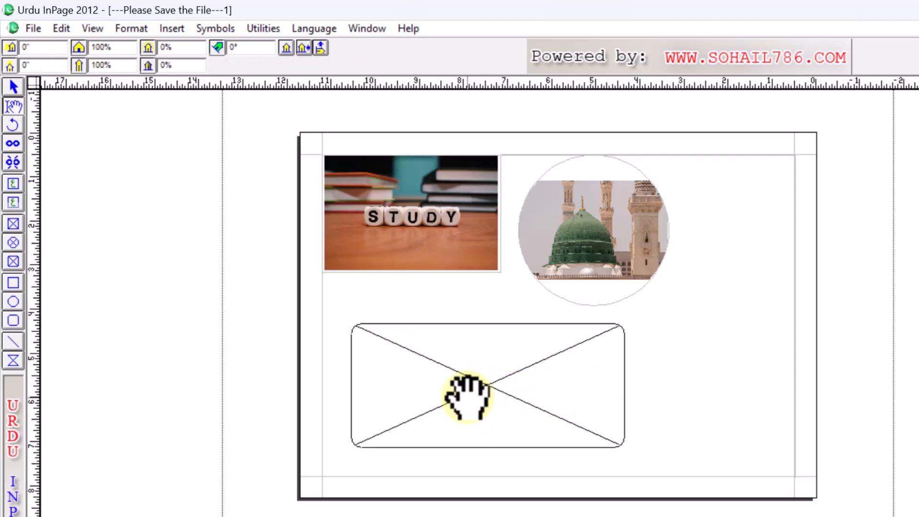
left_click(32, 28)
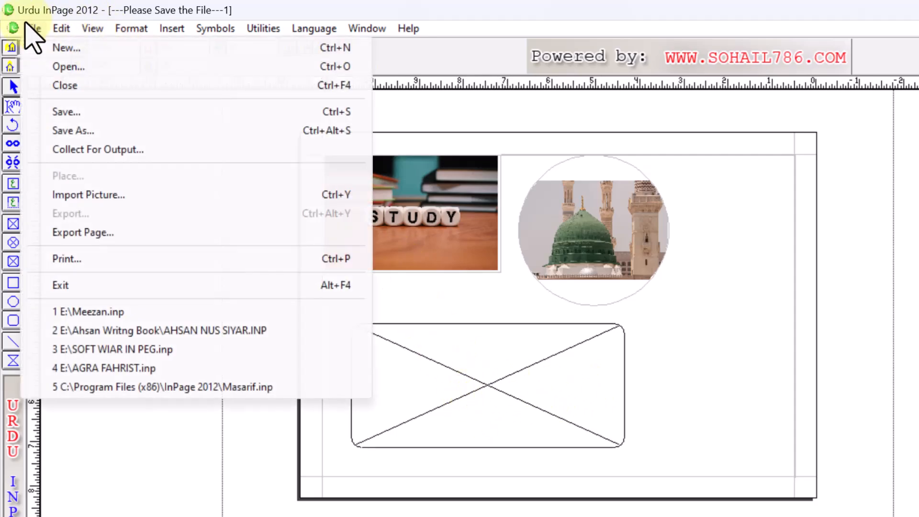
left_click(122, 206)
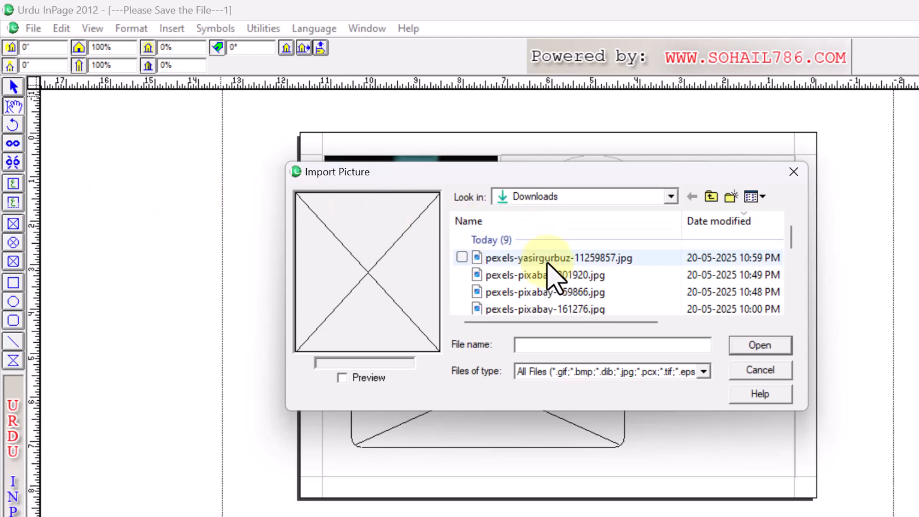
left_click(534, 306)
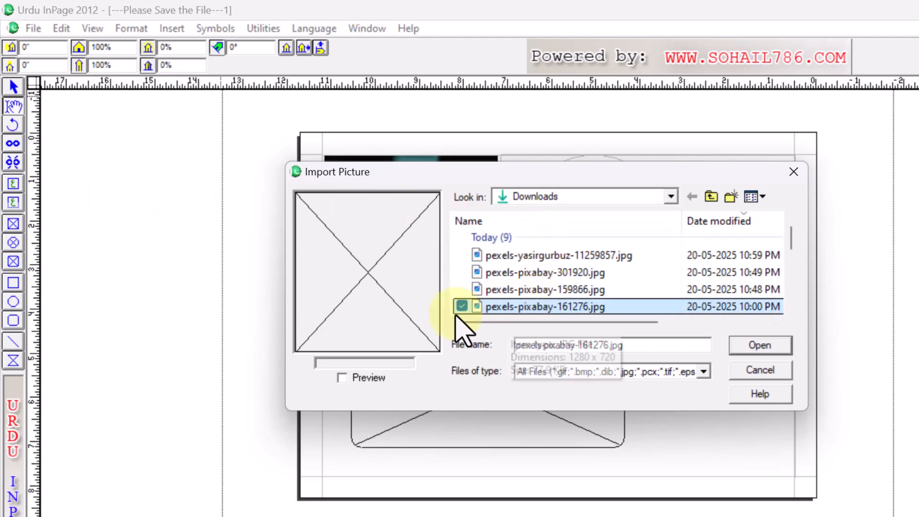
left_click(764, 348)
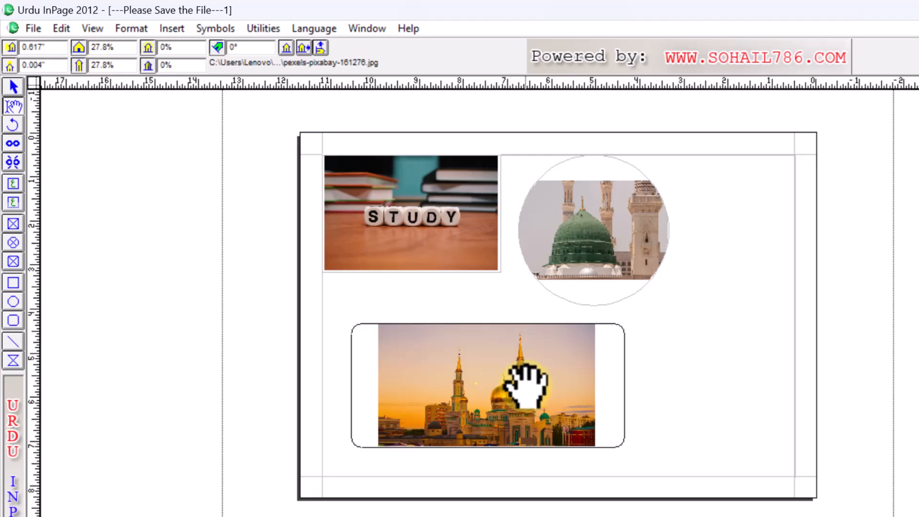
left_click_drag(556, 422, 361, 329)
left_click_drag(408, 423, 529, 384)
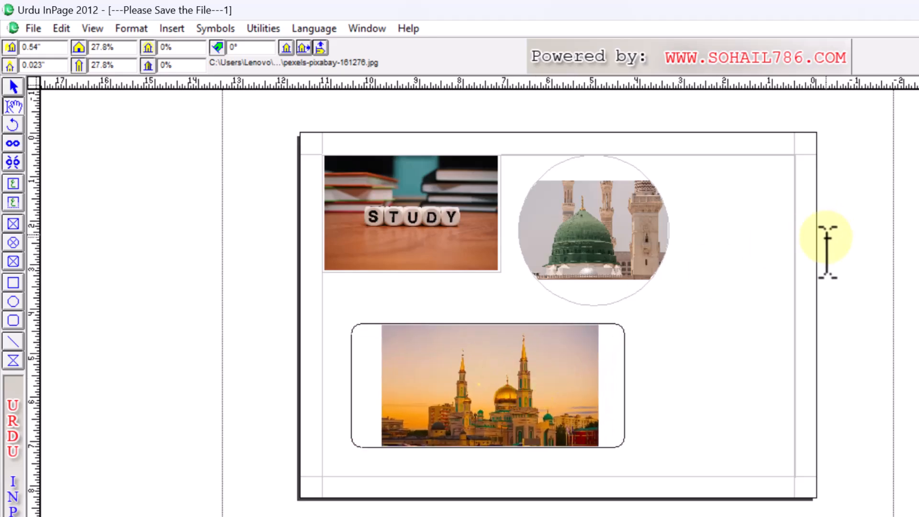
- Select all the picture boxes on the page and delete them
left_click(13, 87)
left_click(795, 353)
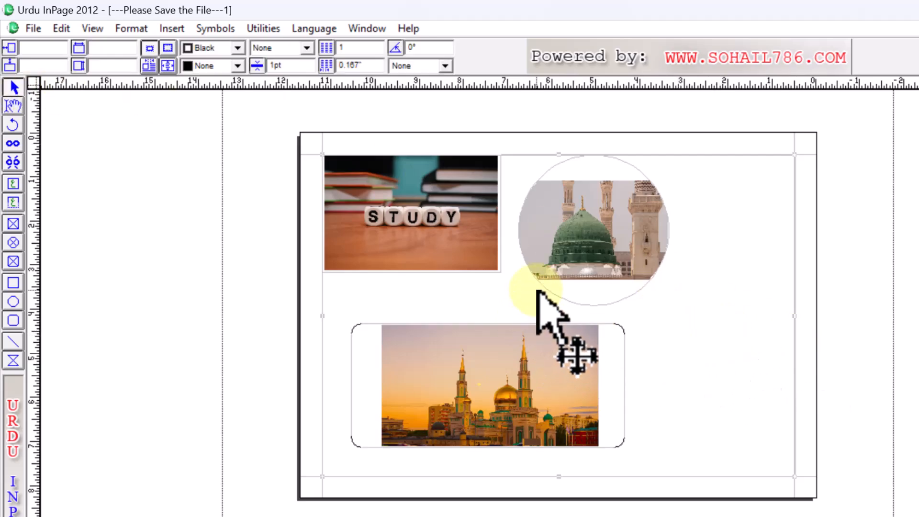
key("ctrl+a")
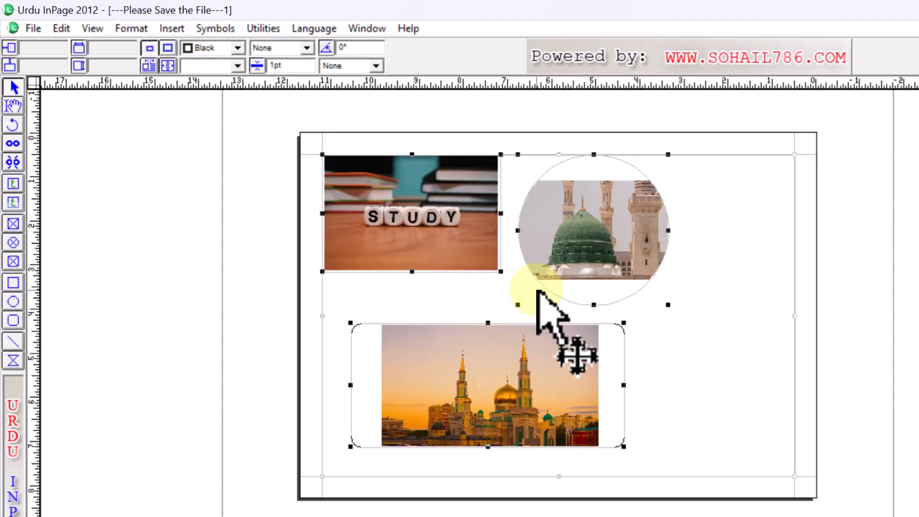
key("Delete")
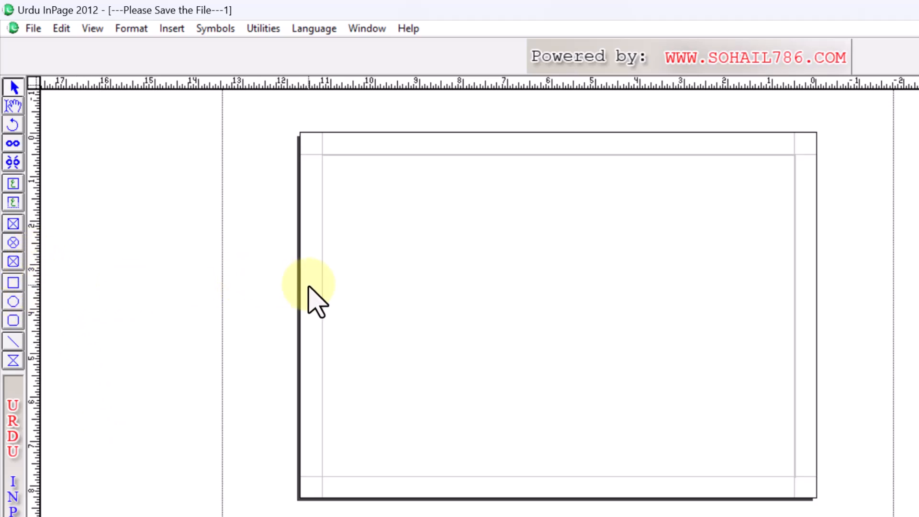
- Paste the copied Urdu paragraph into the page's text box and add the centered heading "پھر نہ کہنا خبر نہ ہوئی" above it
left_click(725, 249)
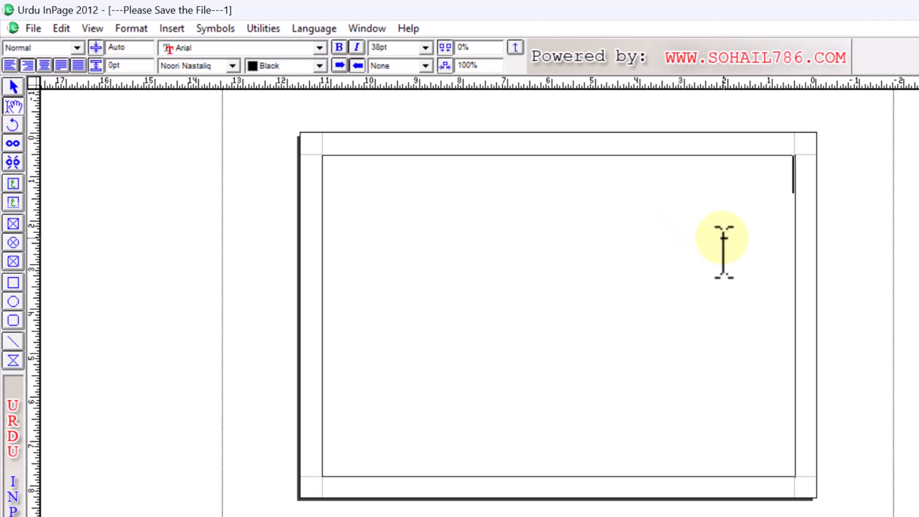
key("ctrl+v")
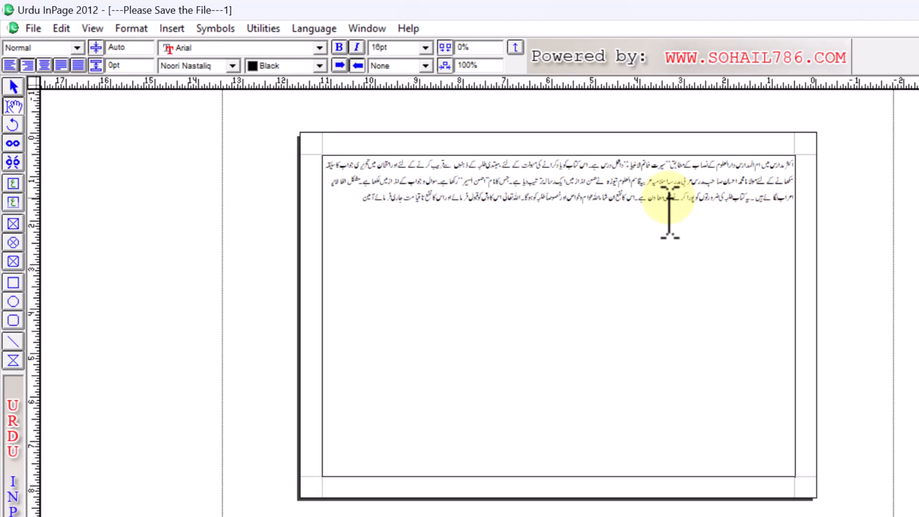
key("F6")
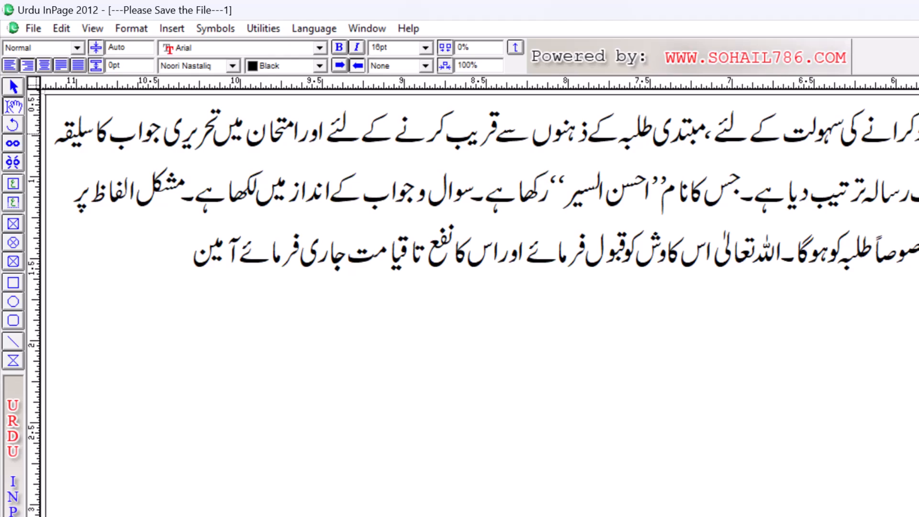
scroll(480, 302, "right", 10)
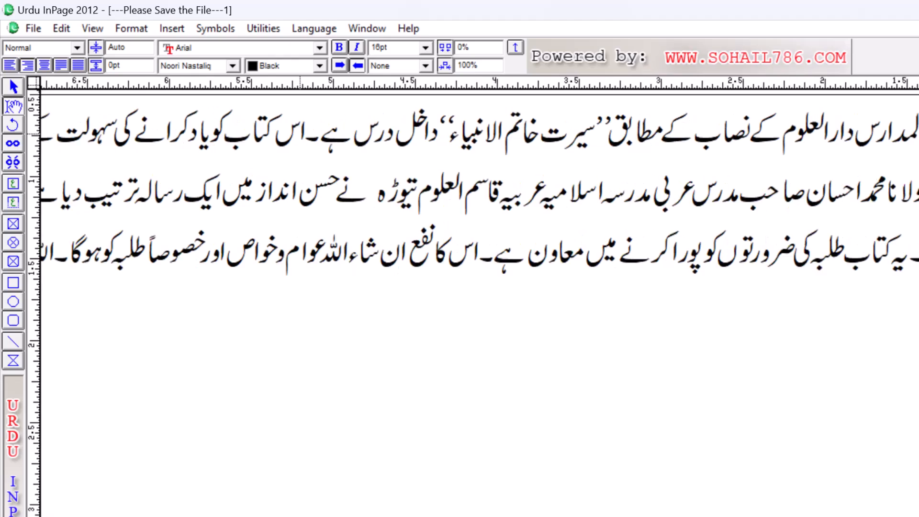
scroll(480, 239, "up", 2)
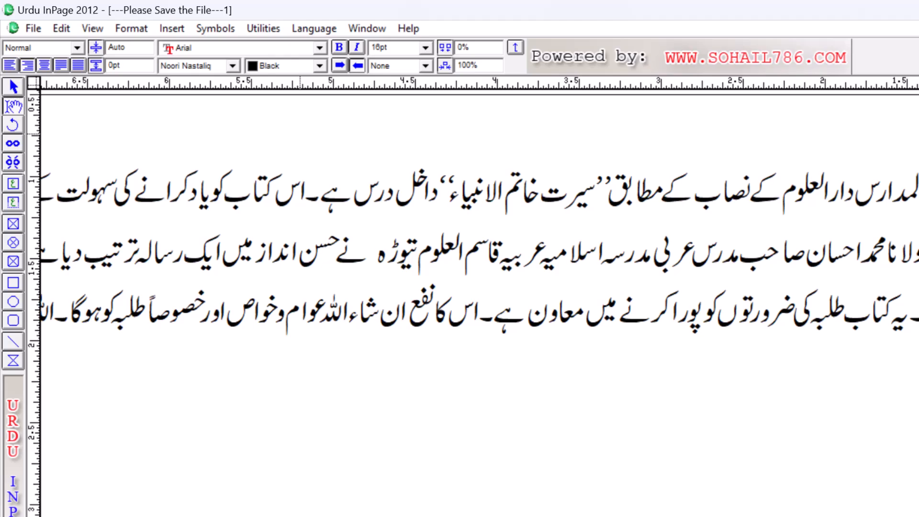
scroll(479, 287, "up", 2)
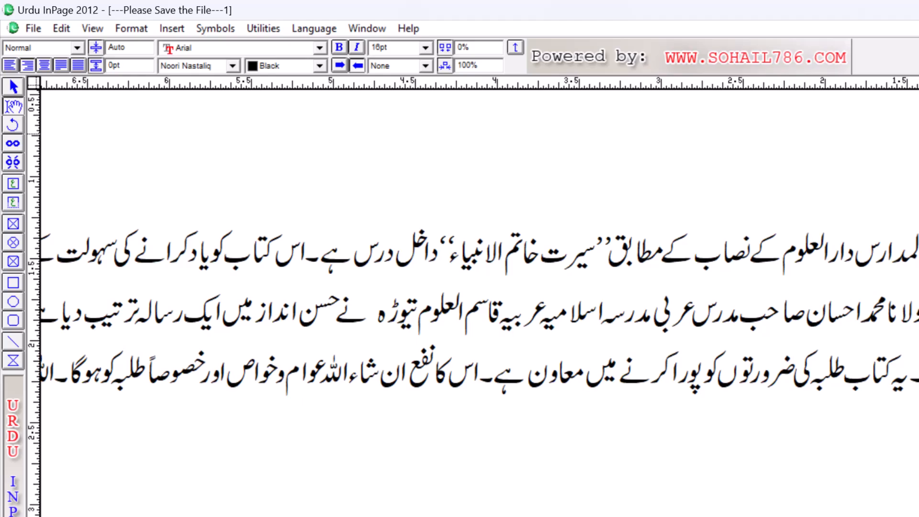
type("پھر نہ کہنا خبر نہ ہوئی")
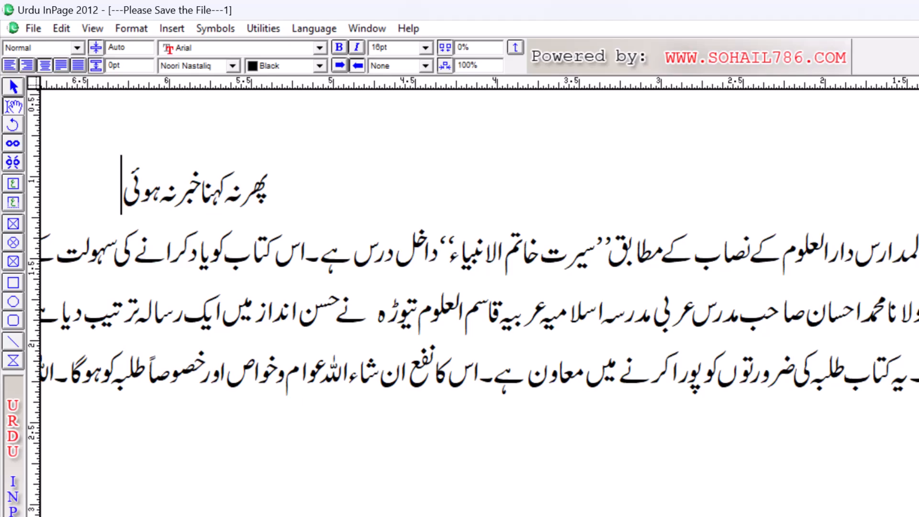
- Enlarge the heading above the paragraph to 38 pt
key("shift+Home")
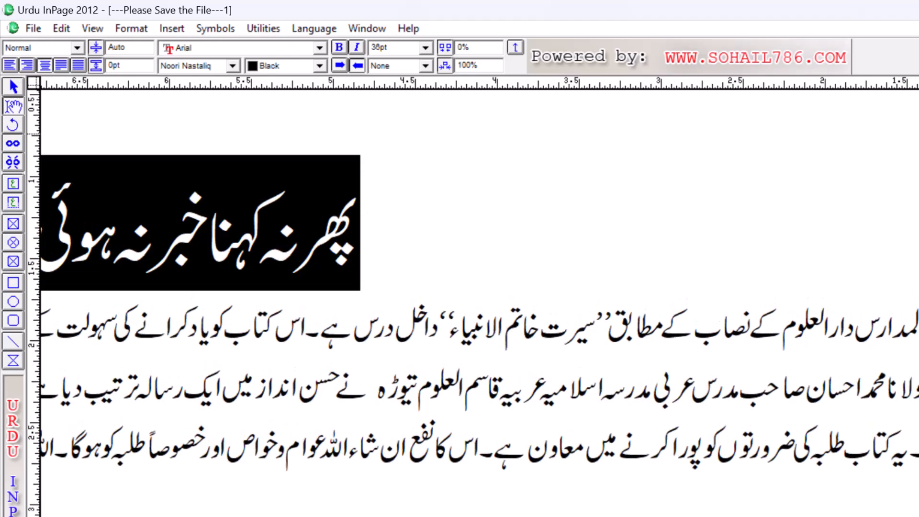
key("F12")
key("F12")
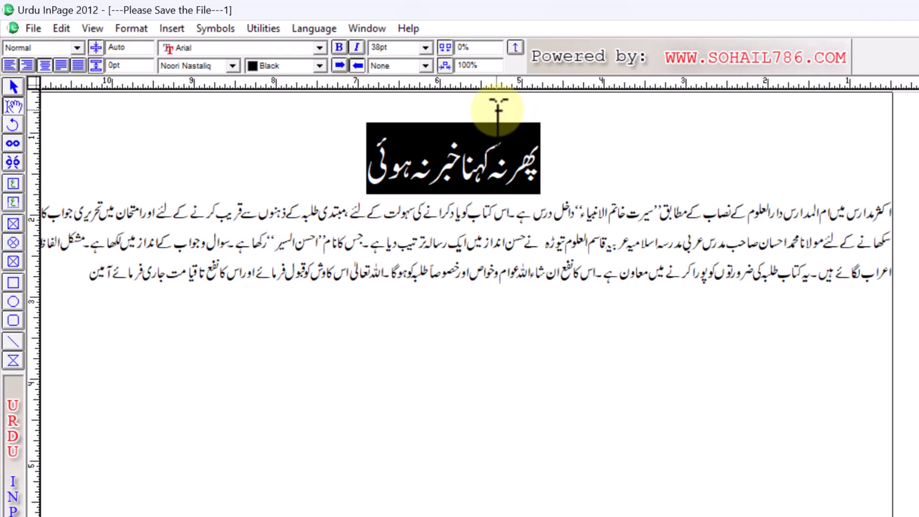
left_click(639, 186)
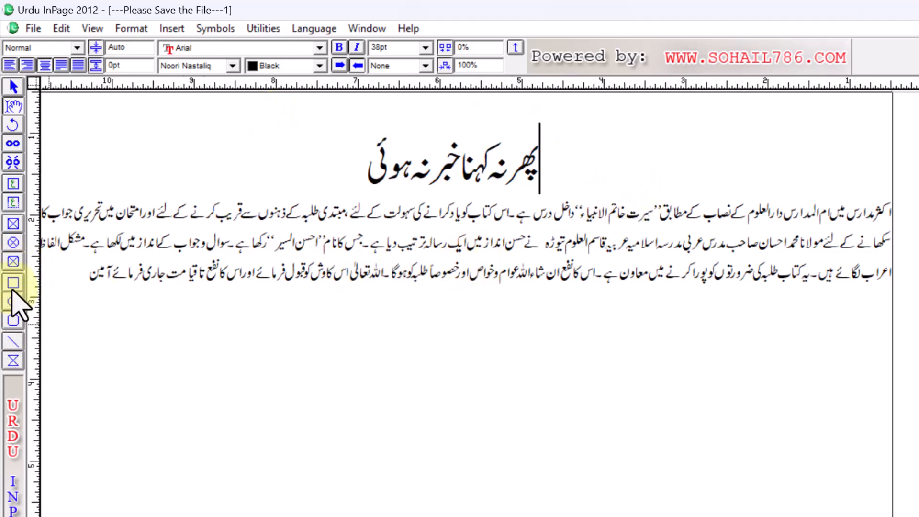
- Draw a rounded rectangle around the heading, about 2.31 by 0.9 inches, and widen it to about 2.45 inches
left_click(13, 321)
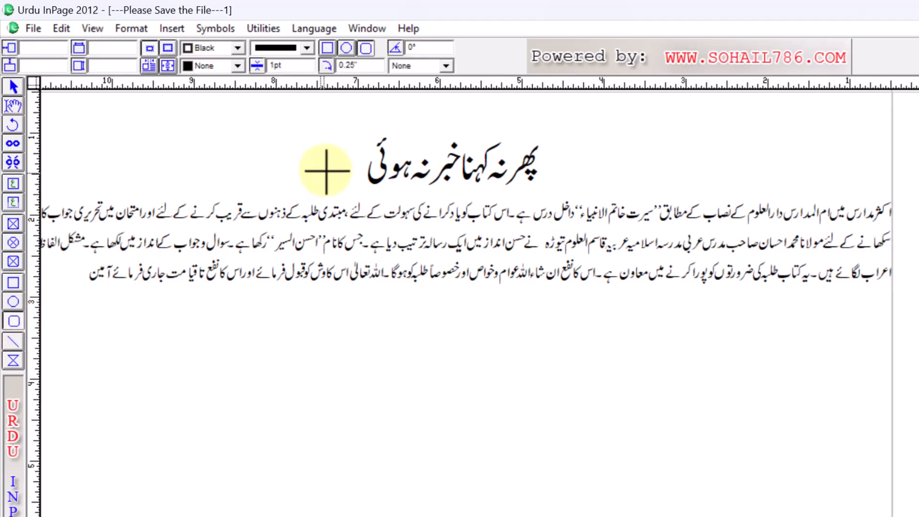
left_click_drag(361, 136, 548, 200)
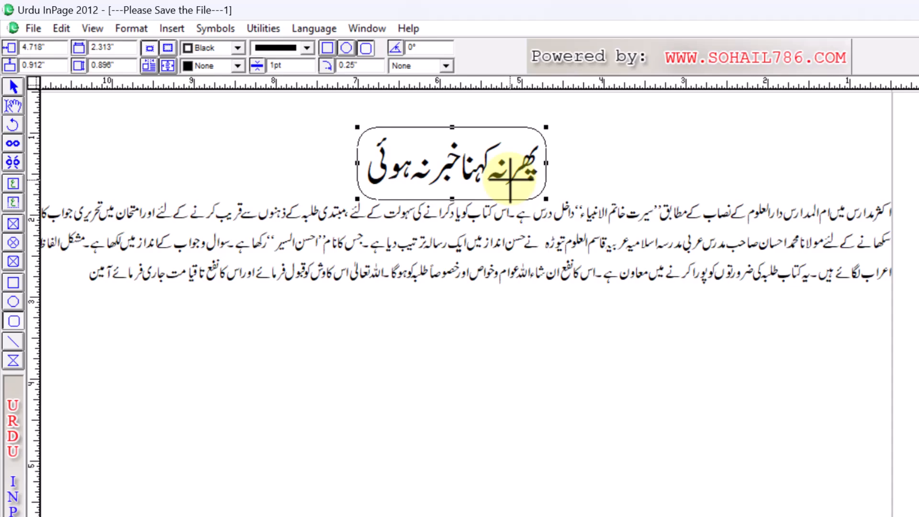
left_click_drag(357, 163, 345, 164)
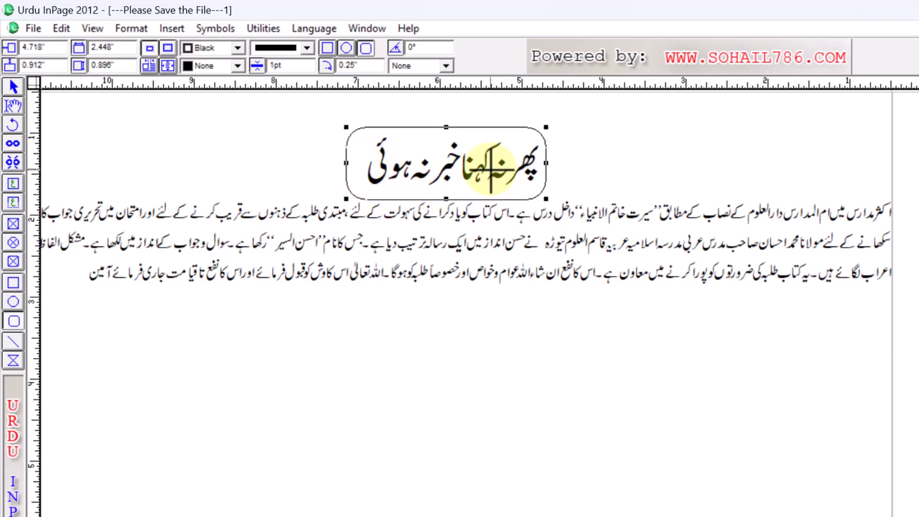
left_click(545, 164)
left_click_drag(546, 163, 552, 165)
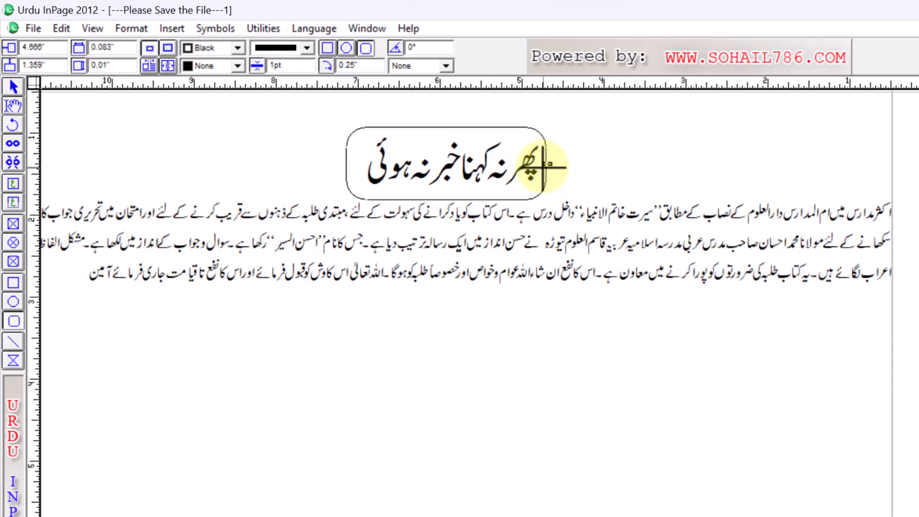
key("Delete")
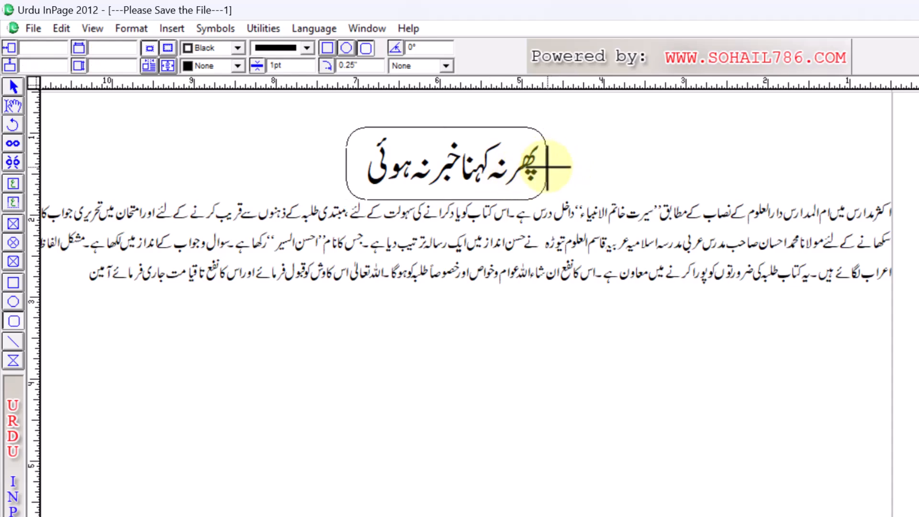
- Select the rounded frame around the heading and widen it to about 2.52 inches
left_click(13, 86)
left_click(535, 197)
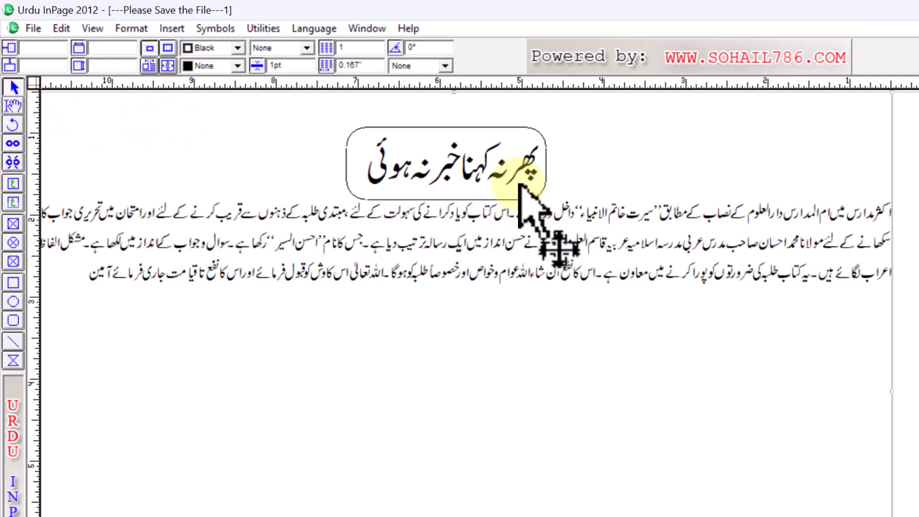
left_click_drag(547, 163, 552, 165)
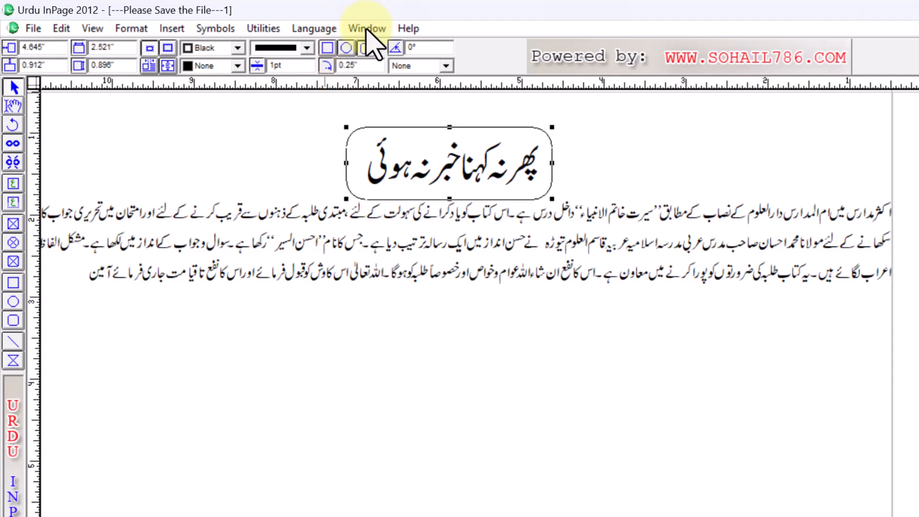
- Change the heading's rounded frame to an ellipse, and delete the frame
left_click(346, 48)
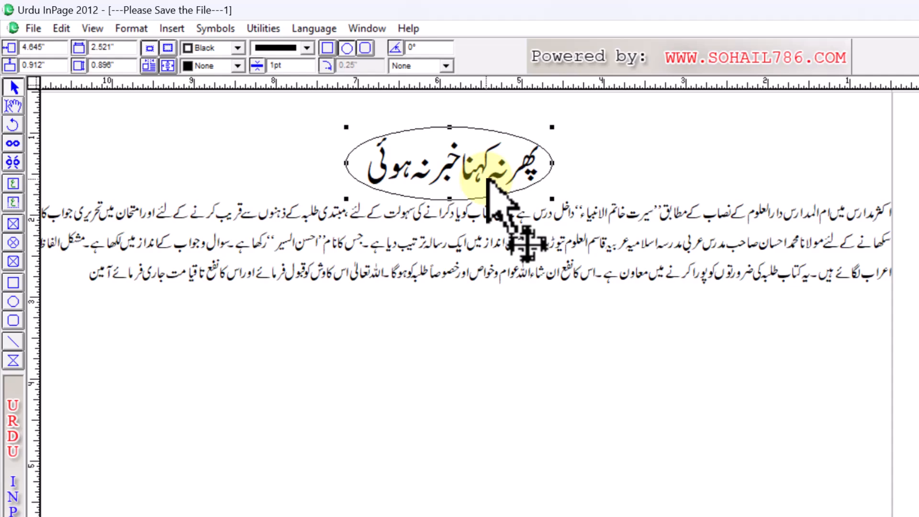
left_click(496, 211)
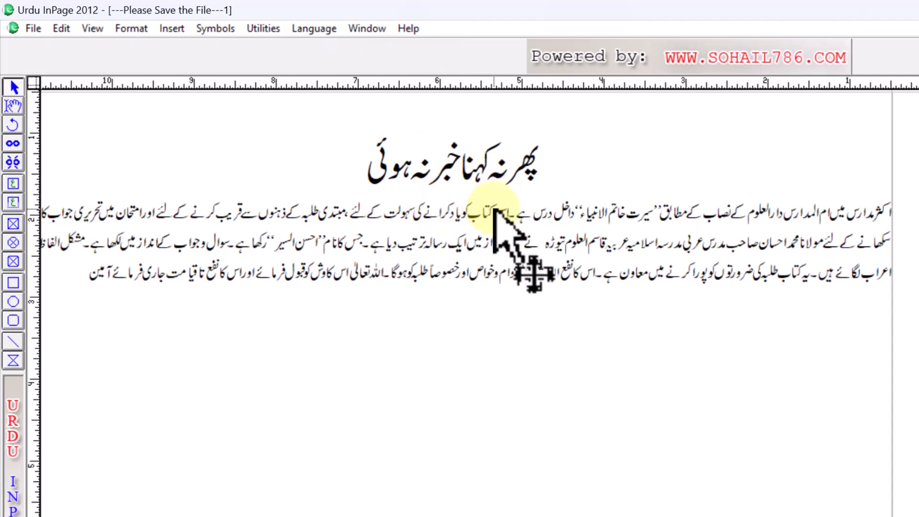
- Draw a horizontal 1 pt black line under the heading, about 2.18 inches long, and fine-tune its height to 1.651 inches
left_click(12, 343)
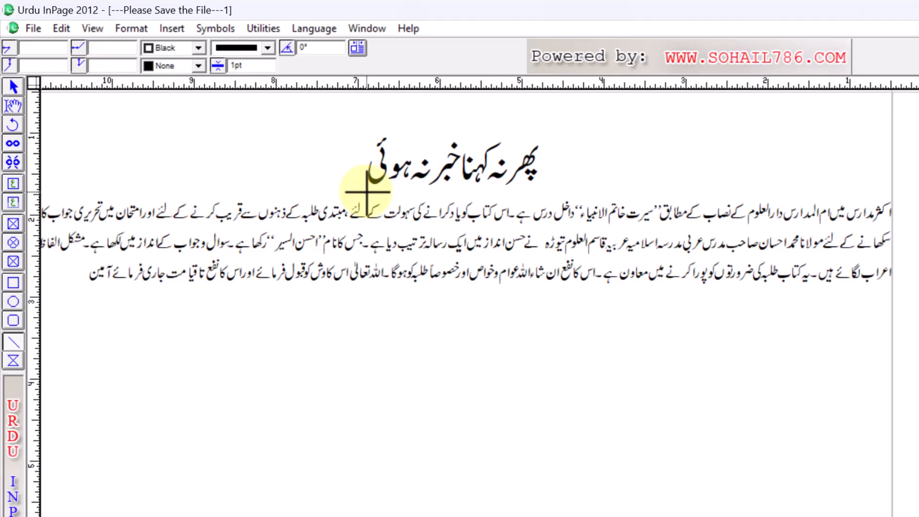
left_click_drag(367, 192, 539, 199)
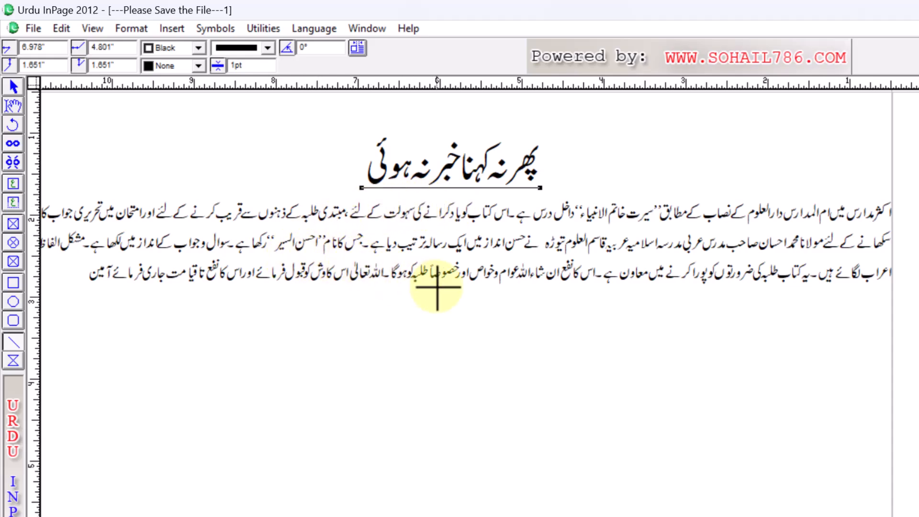
key("Down")
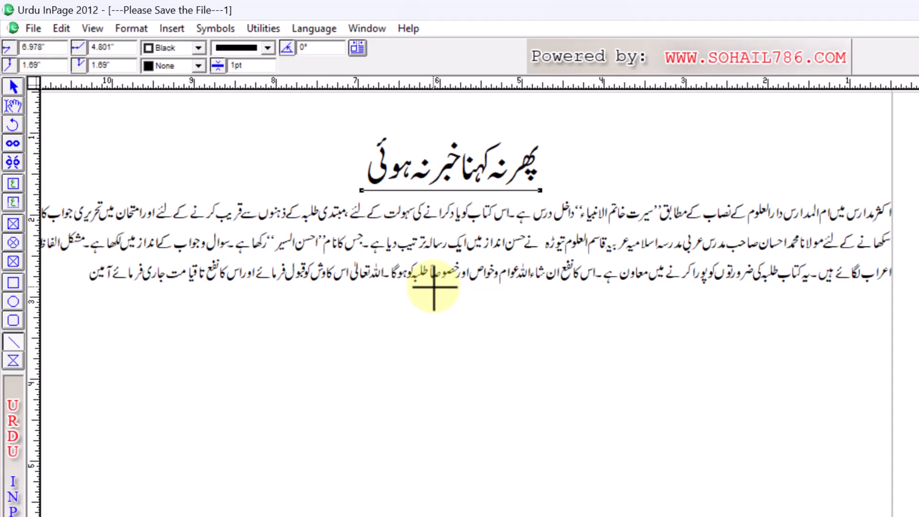
key("Down")
key("Up")
key("Up")
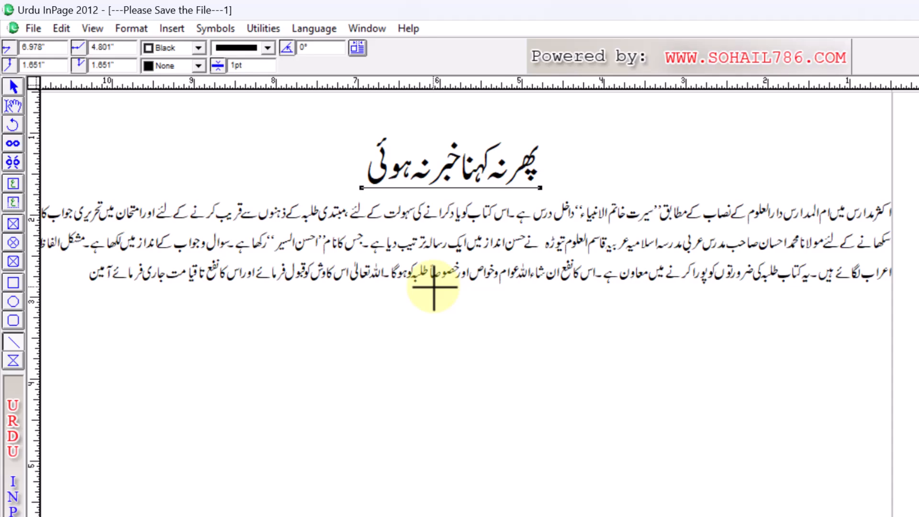
- Duplicate the line under the heading and place the copy just below it at 1.697 inches to make a double underline
left_click(435, 287)
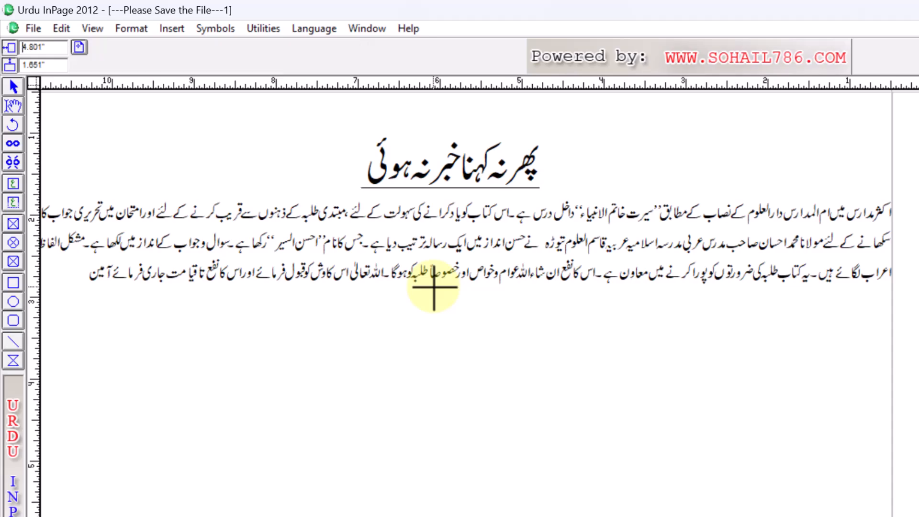
key("ctrl+z")
key("Down")
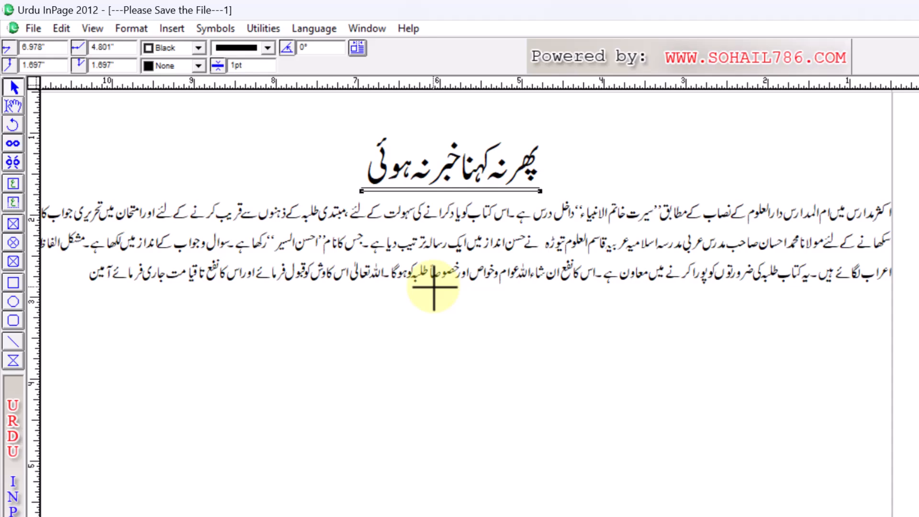
scroll(445, 146, "up", 1)
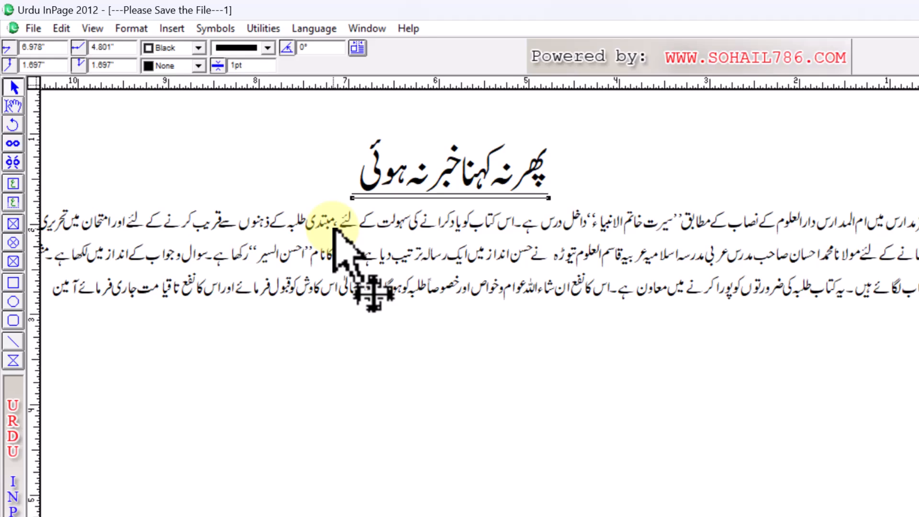
- Move the copied line from beneath the heading to just above it, at 0.991 inches
key("Up")
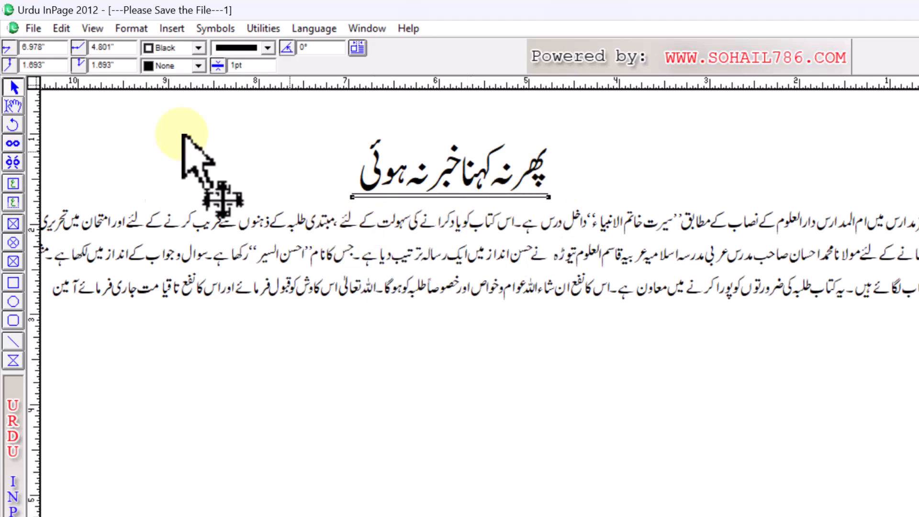
left_click(532, 417)
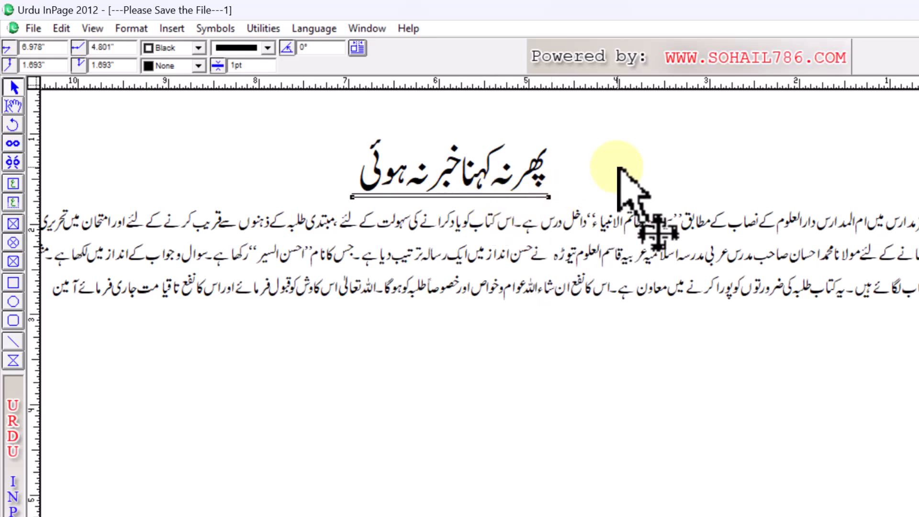
key("Up")
key("Up")
key("Up")
key("Up")
key("Up")
key("Up")
key("Up")
key("Up")
key("Up")
key("Up")
key("Up")
key("Up")
key("Up")
key("Up")
key("Up")
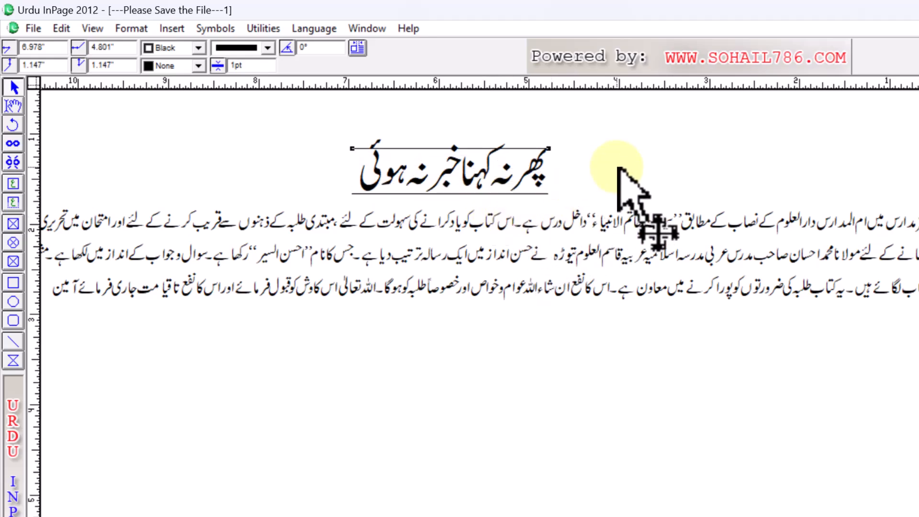
key("Up")
key("Up")
key("Up")
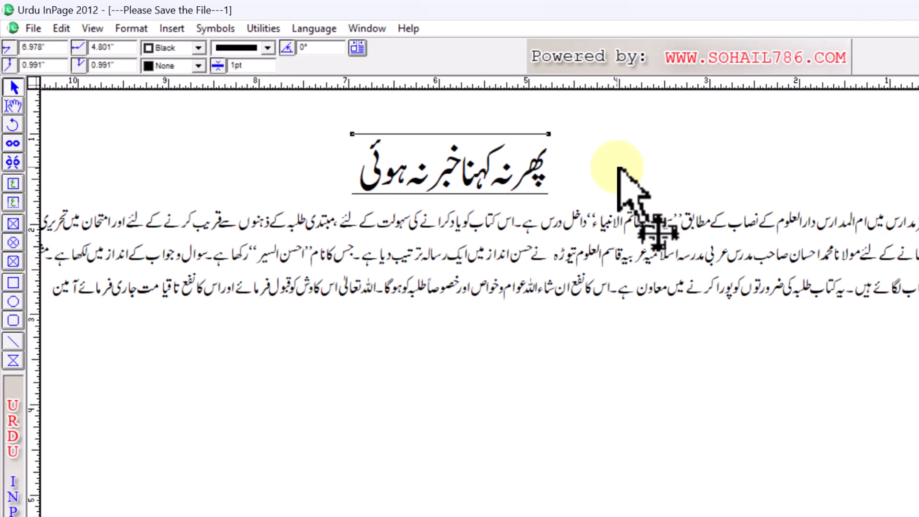
- Draw a polygon about 1.89 by 1.31 inches below the body text and reshape it into an irregular four-sided figure by moving its corner points
left_click(13, 361)
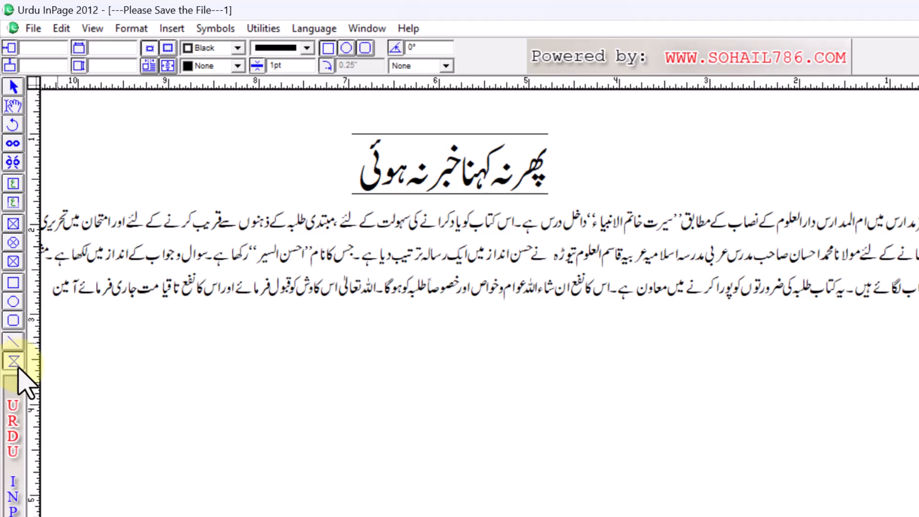
left_click_drag(231, 340, 400, 455)
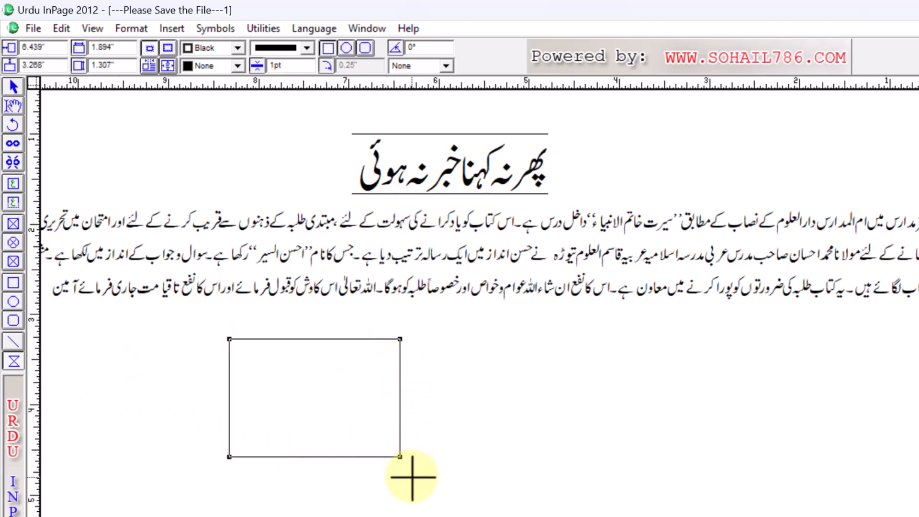
left_click(13, 84)
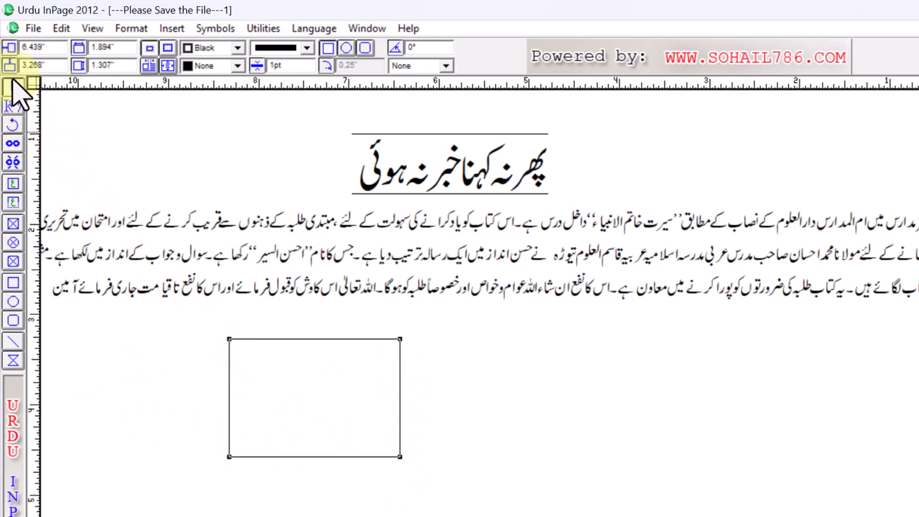
left_click_drag(402, 341, 346, 367)
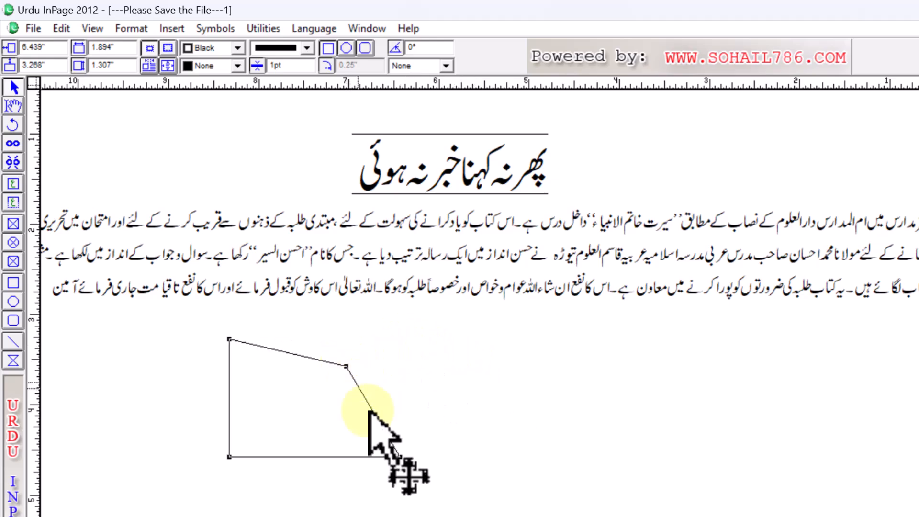
left_click_drag(401, 459, 285, 400)
left_click_drag(233, 338, 277, 338)
left_click_drag(288, 401, 404, 354)
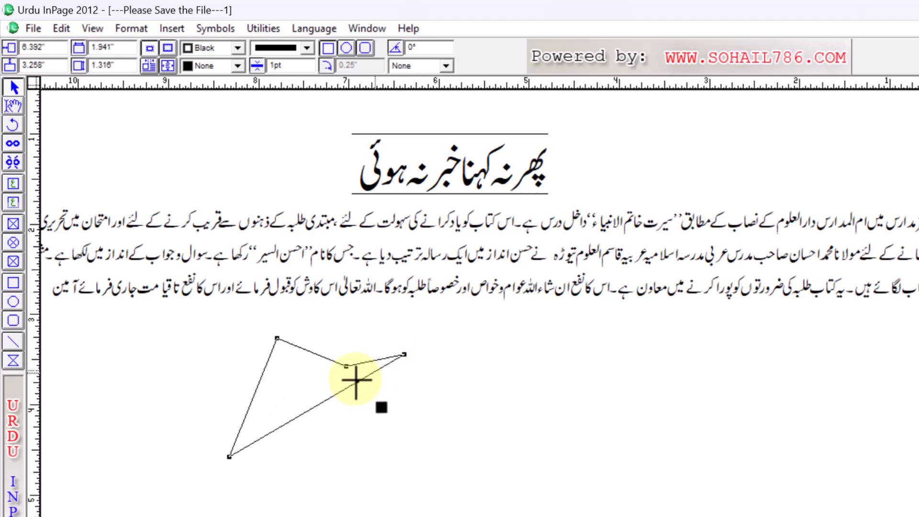
left_click_drag(277, 338, 283, 368)
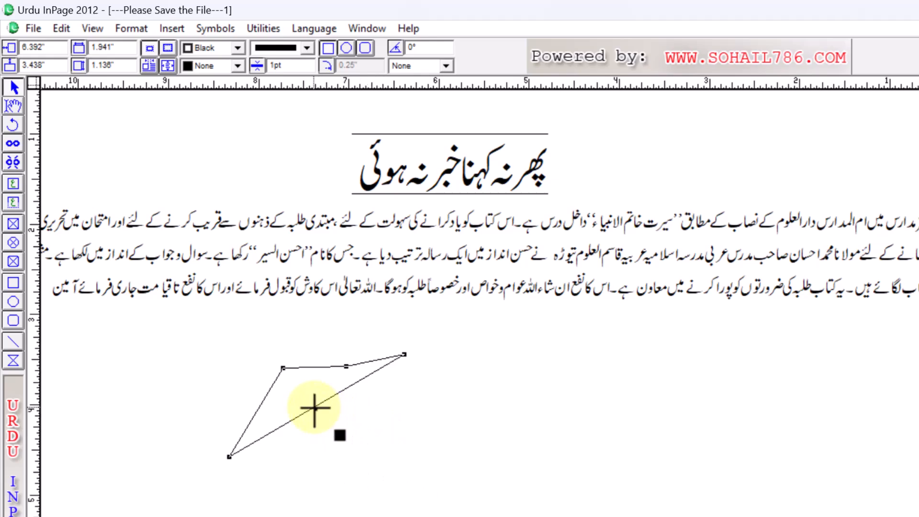
- Move the polygon's lowest corner inward to make the shape about 1.35 by 0.88 inches, and delete the polygon
double_click(311, 410)
left_click(655, 212)
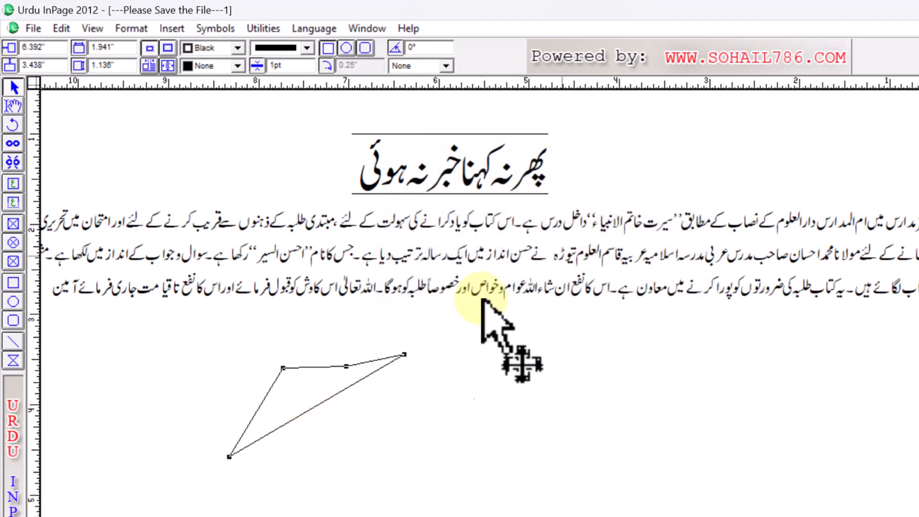
left_click_drag(229, 457, 315, 434)
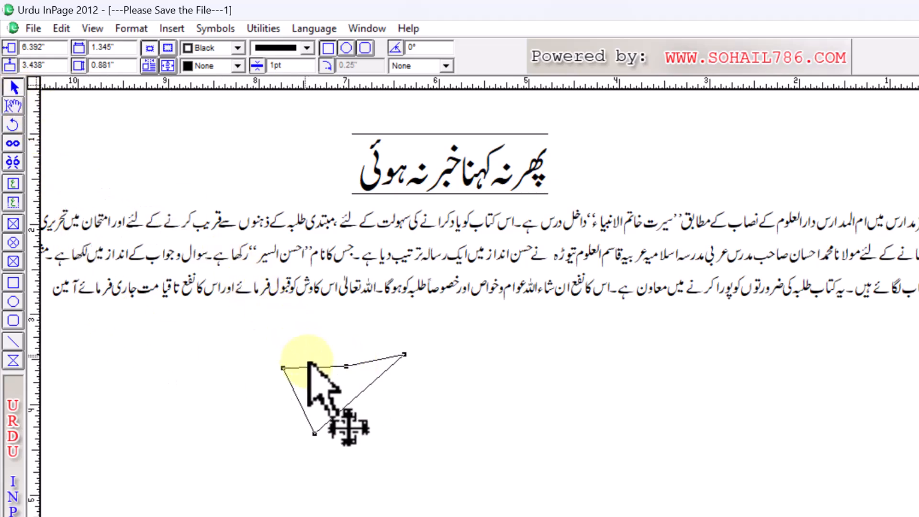
left_click(346, 368)
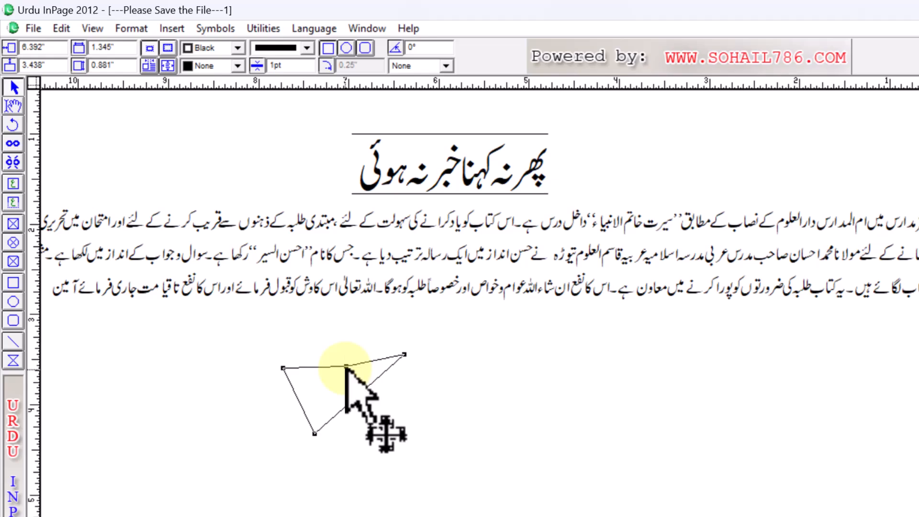
key("Delete")
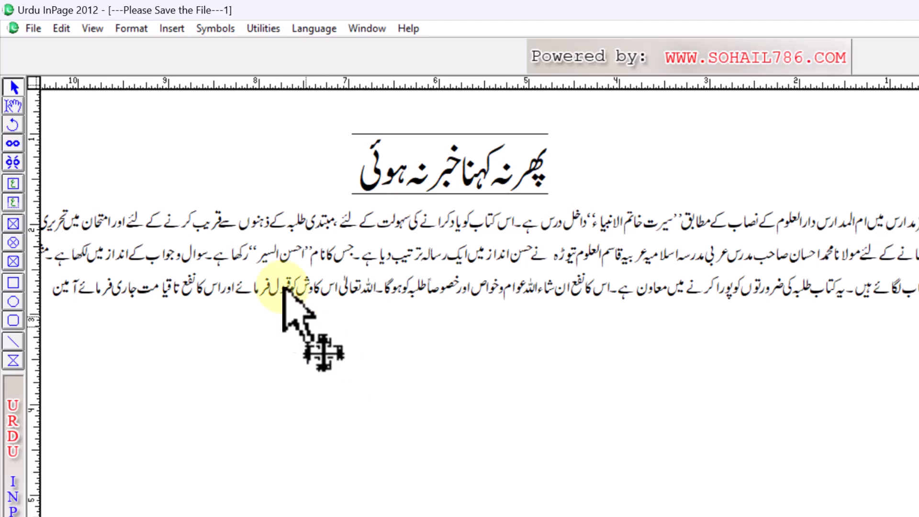
- Copy the whole Urdu body text and paste it three times at the end of the text
left_click(13, 106)
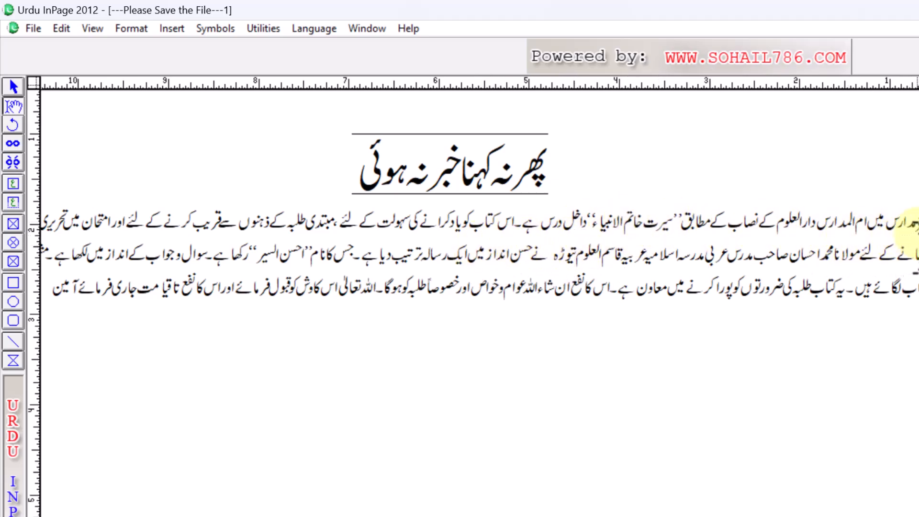
left_click(914, 230)
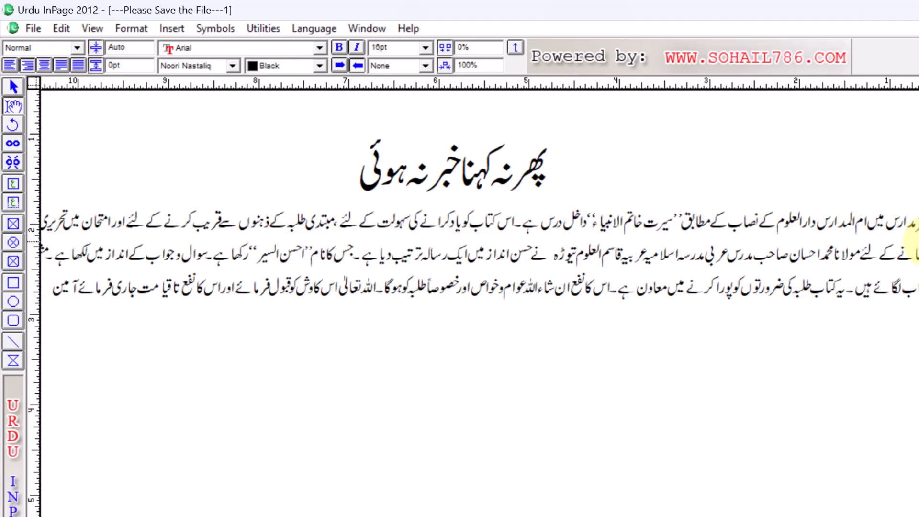
key("ctrl+a")
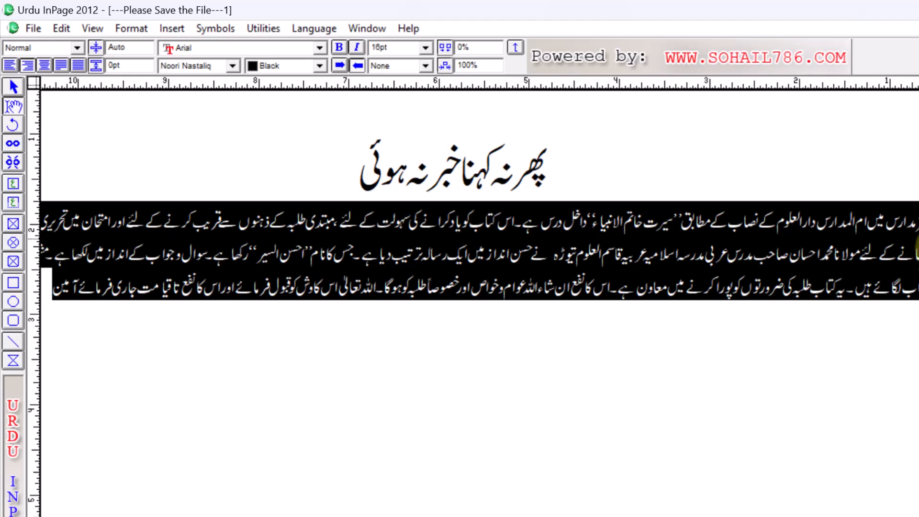
left_click(918, 344)
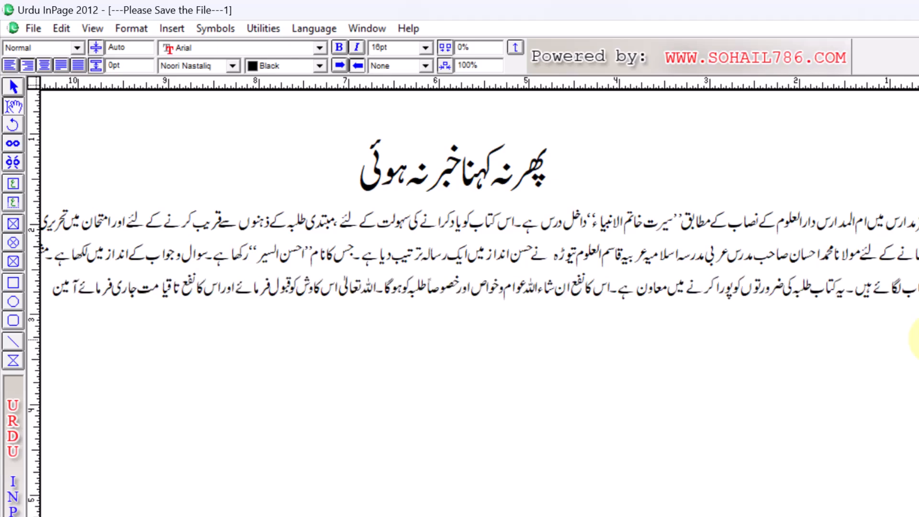
key("ctrl+v")
key("ctrl+v")
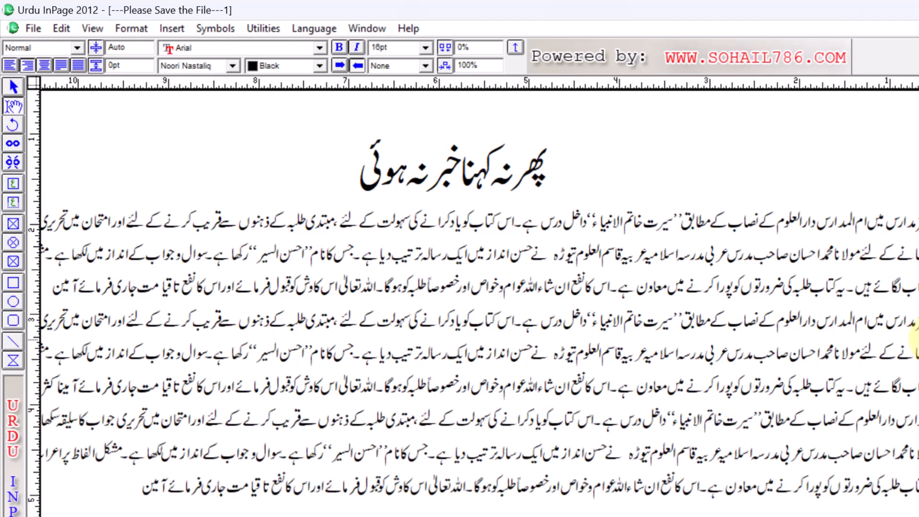
key("ctrl+v")
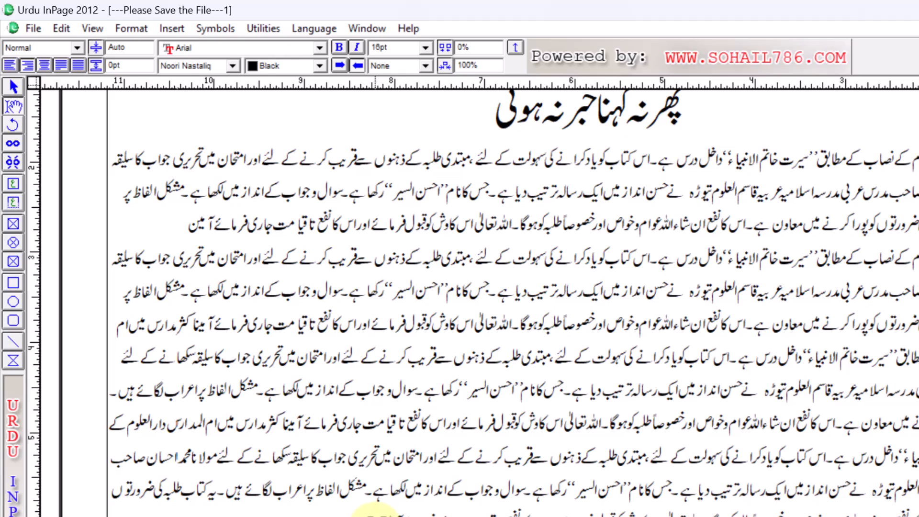
key("ctrl+shift+Up")
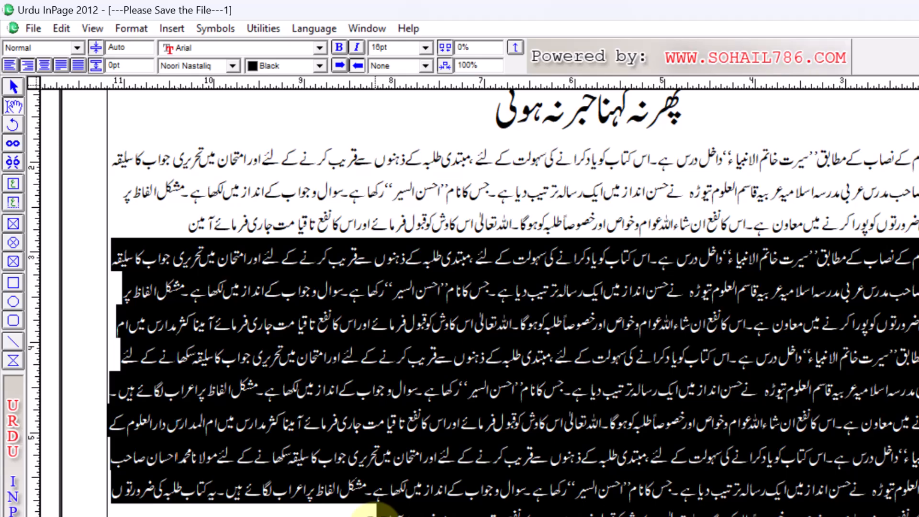
left_click(918, 317)
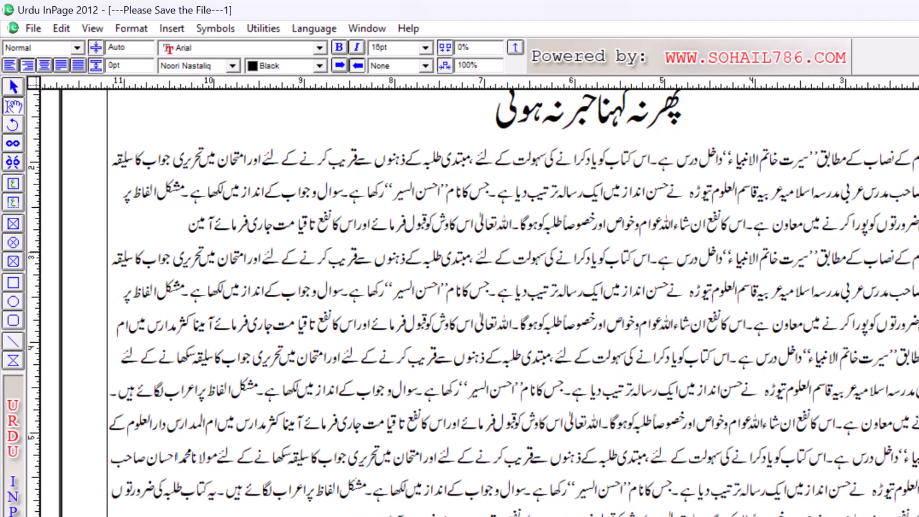
- Split the heading onto two lines after its first word, and rejoin it into a single line
scroll(565, 199, "up", 3)
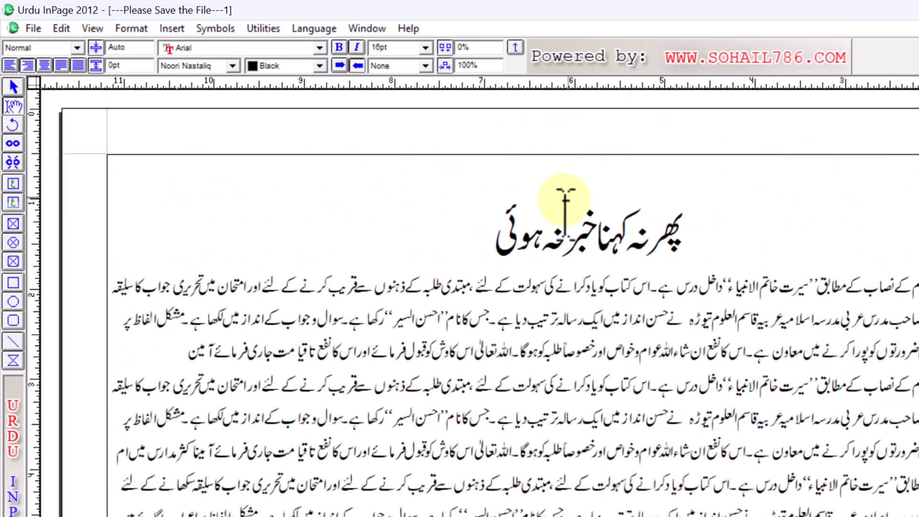
left_click(654, 238)
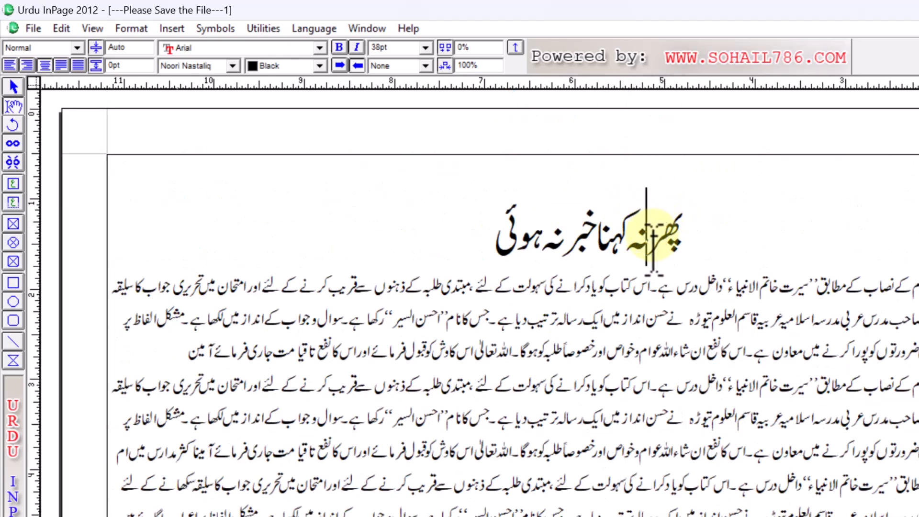
key("Return")
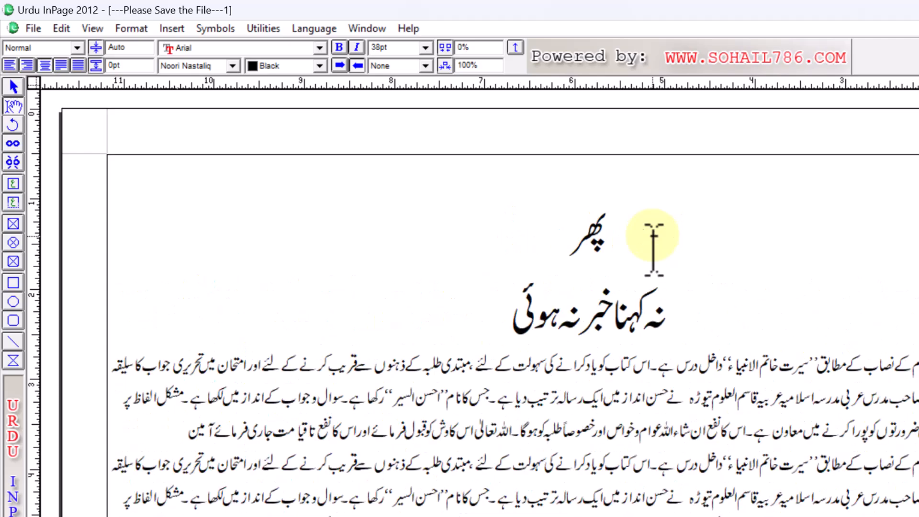
double_click(590, 255)
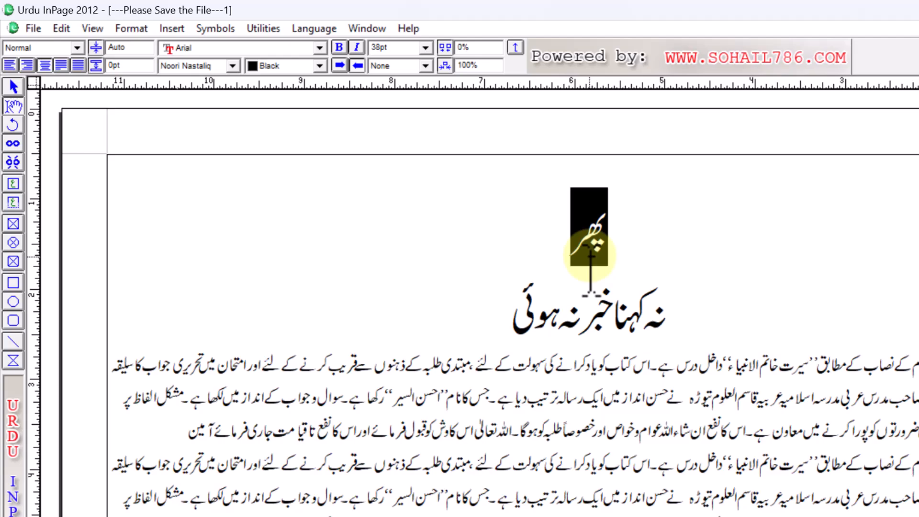
left_click(590, 256)
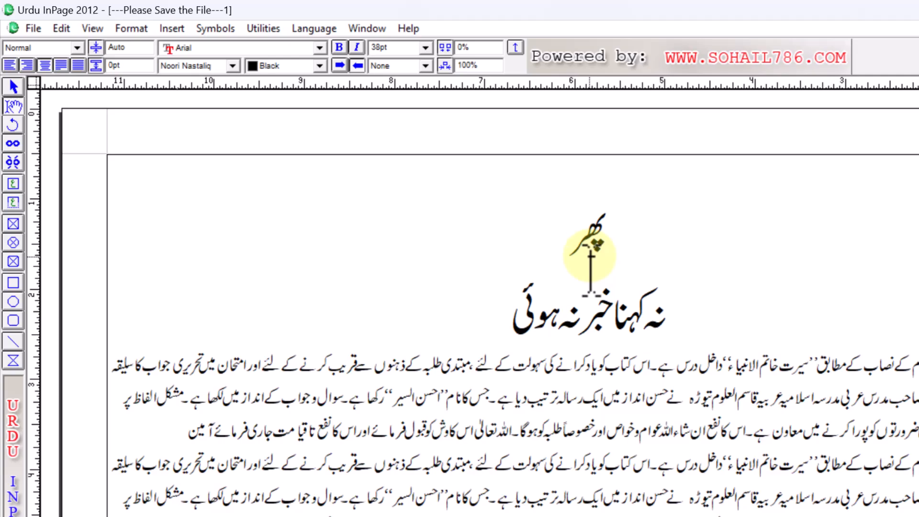
key("Delete")
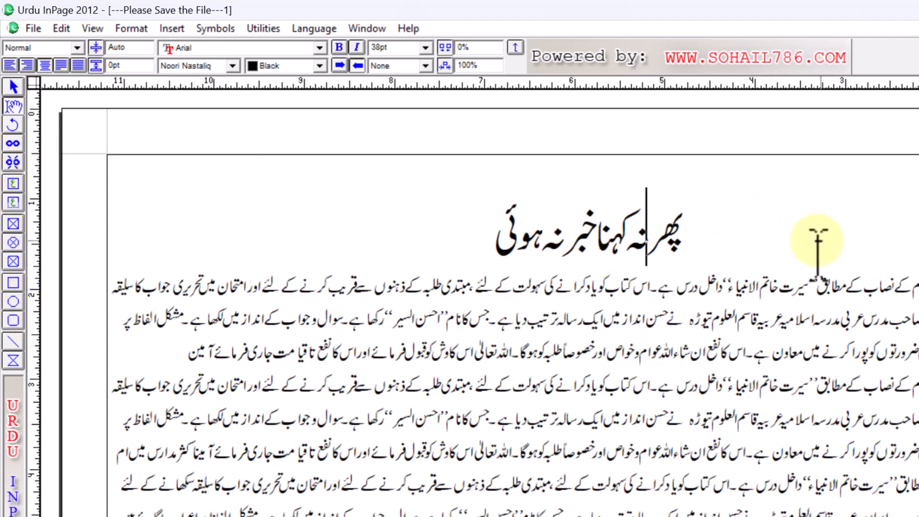
- Delete both horizontal lines above and below the heading
left_click(13, 302)
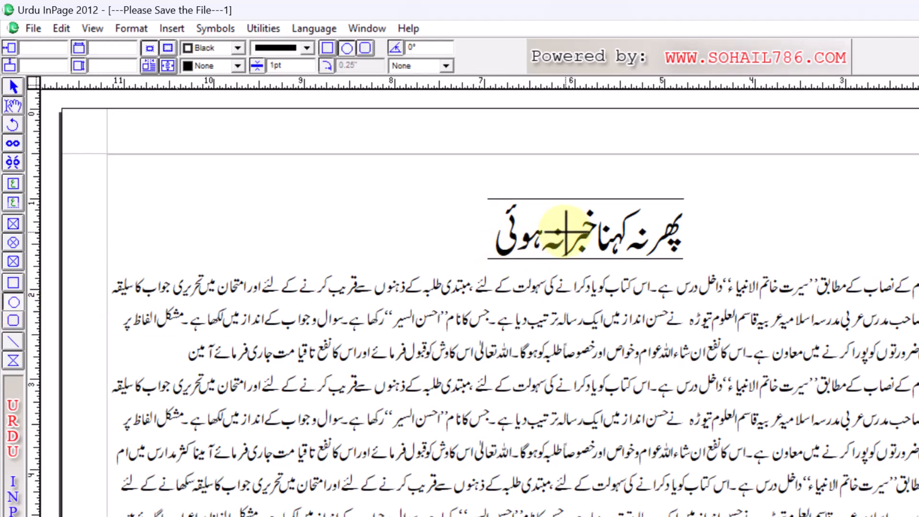
left_click(14, 88)
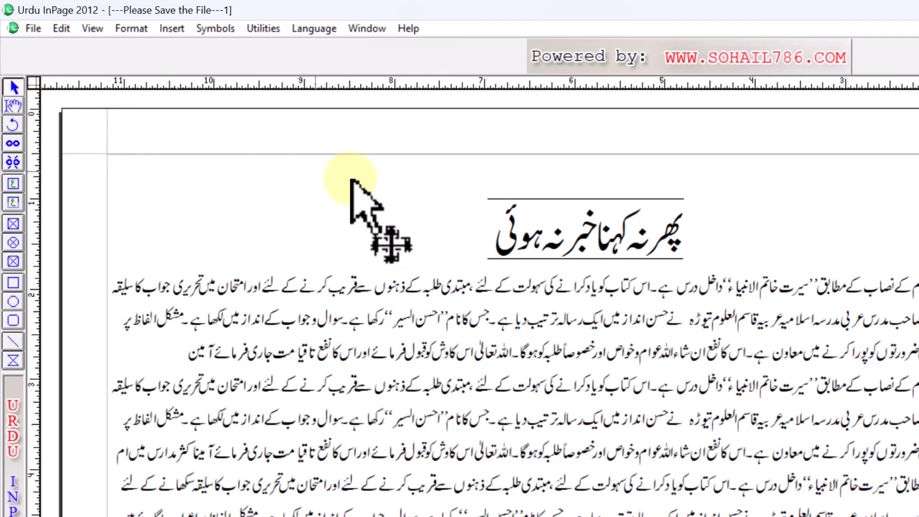
left_click(527, 199)
left_click_drag(529, 201, 573, 261)
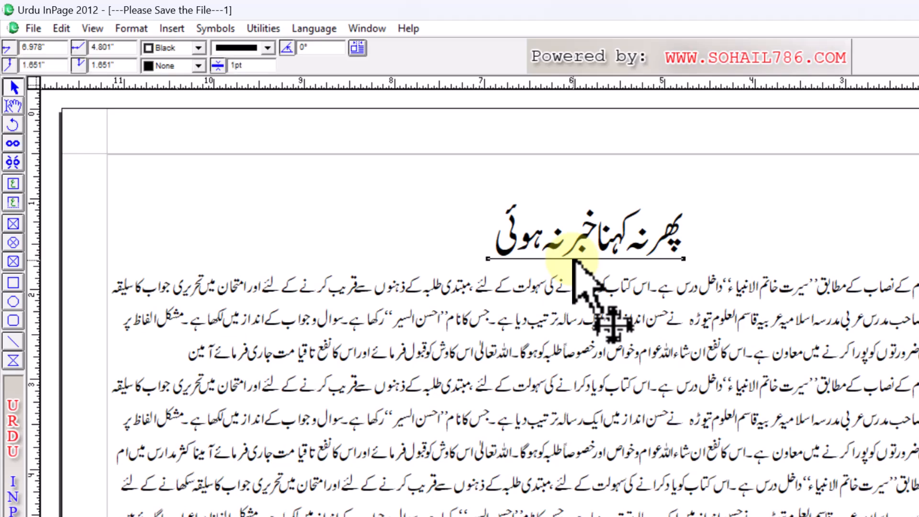
key("Delete")
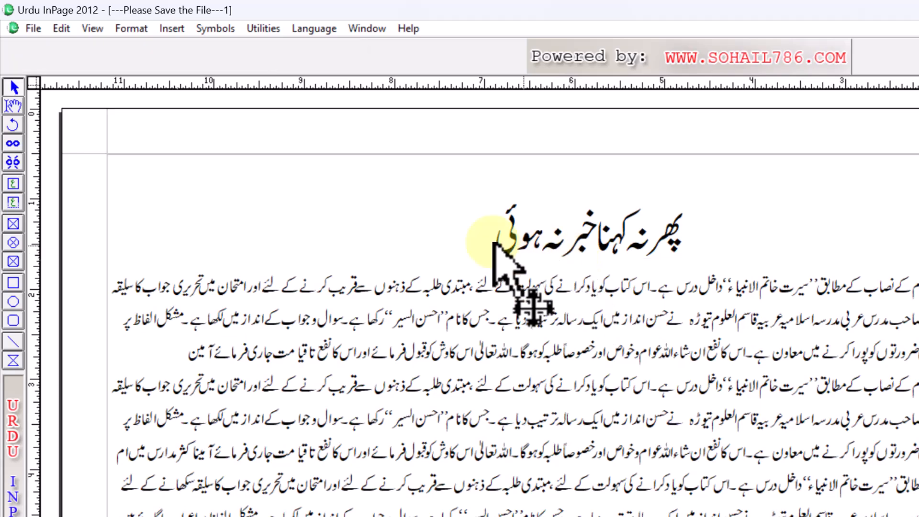
- Draw an ellipse about 0.95 inches high around the heading and widen it to about 2.61 inches
left_click(13, 301)
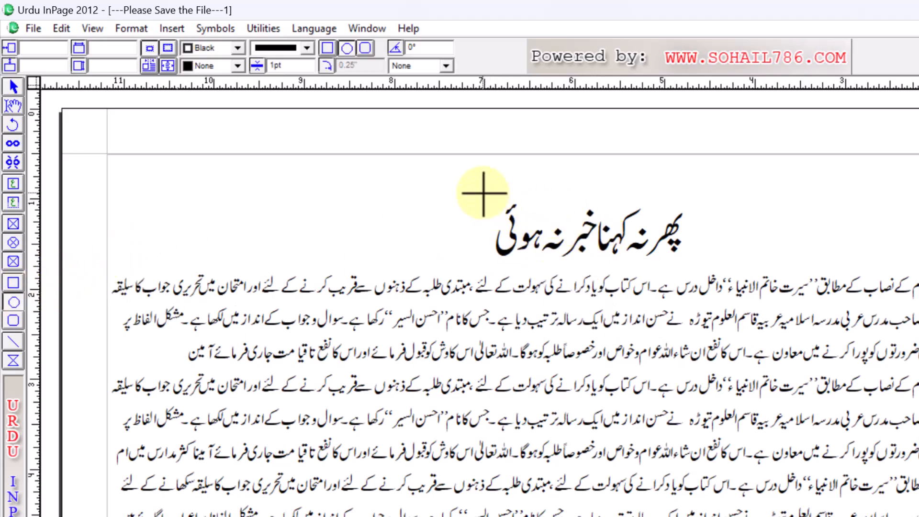
left_click_drag(521, 259, 711, 277)
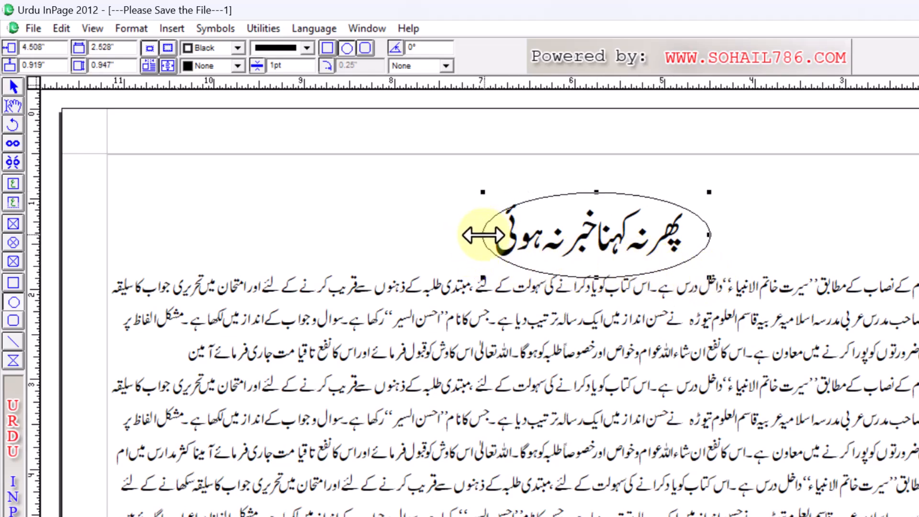
left_click_drag(482, 235, 474, 235)
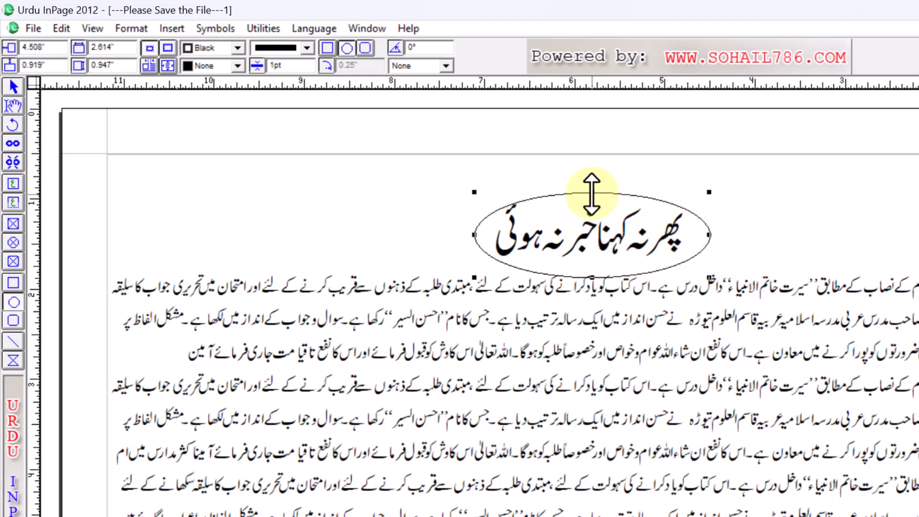
- Stretch the ellipse to about 1.0 inch high and nudge it until it is centred around the heading
left_click_drag(592, 193, 592, 187)
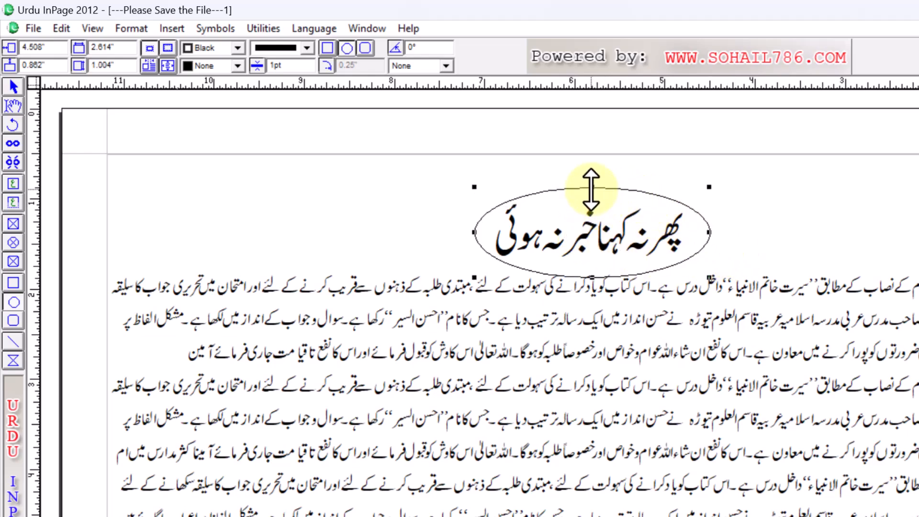
key("Up")
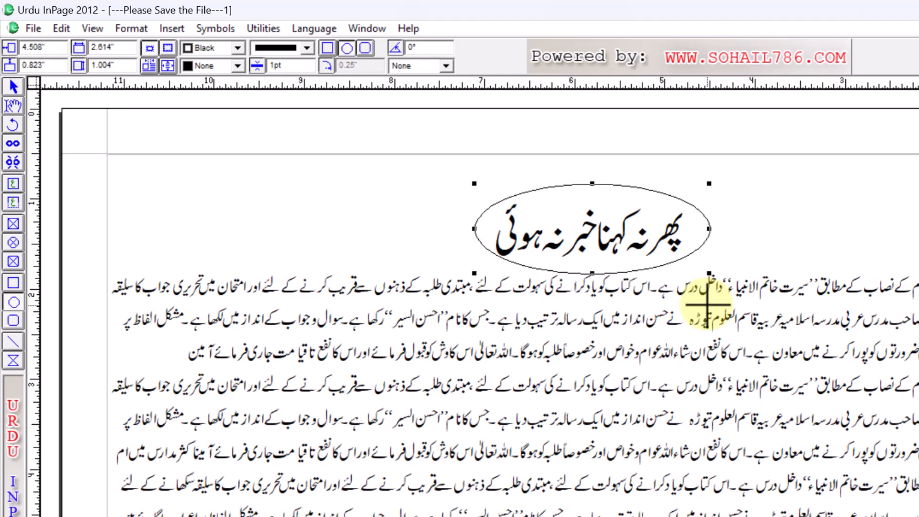
key("Left")
key("Left")
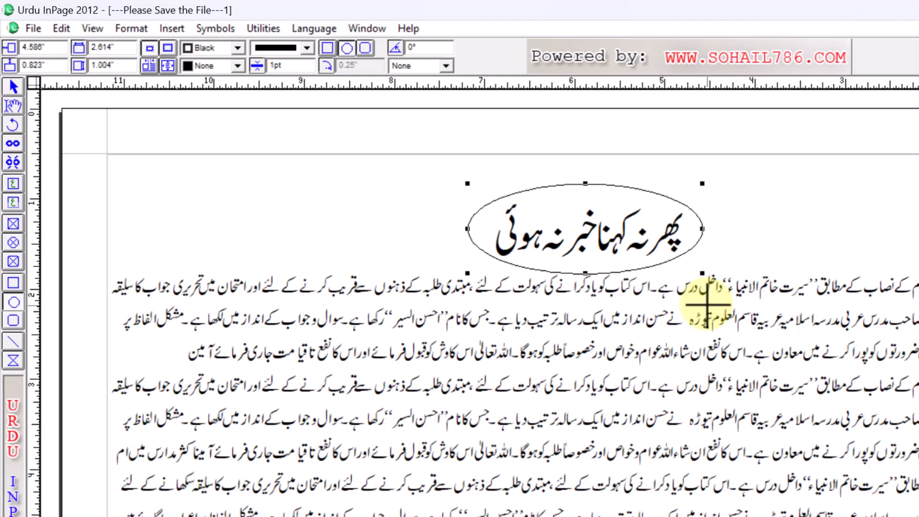
key("Right")
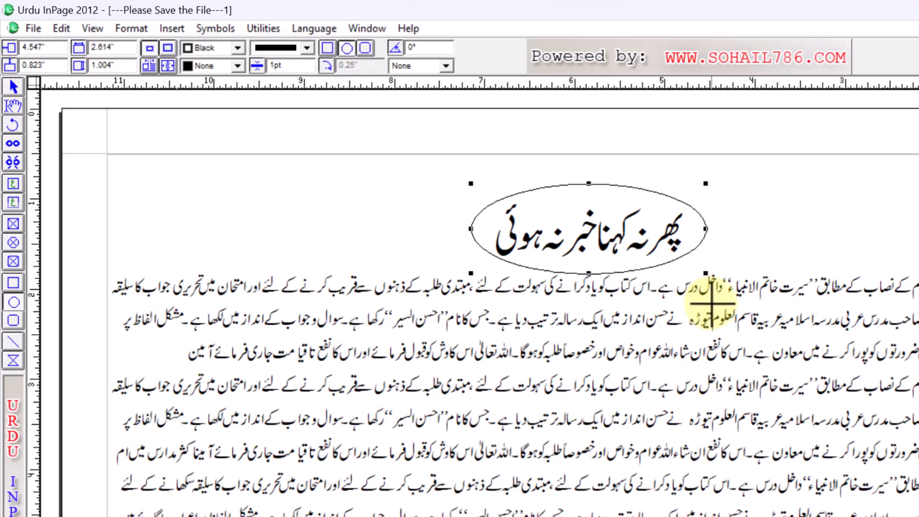
key("Down")
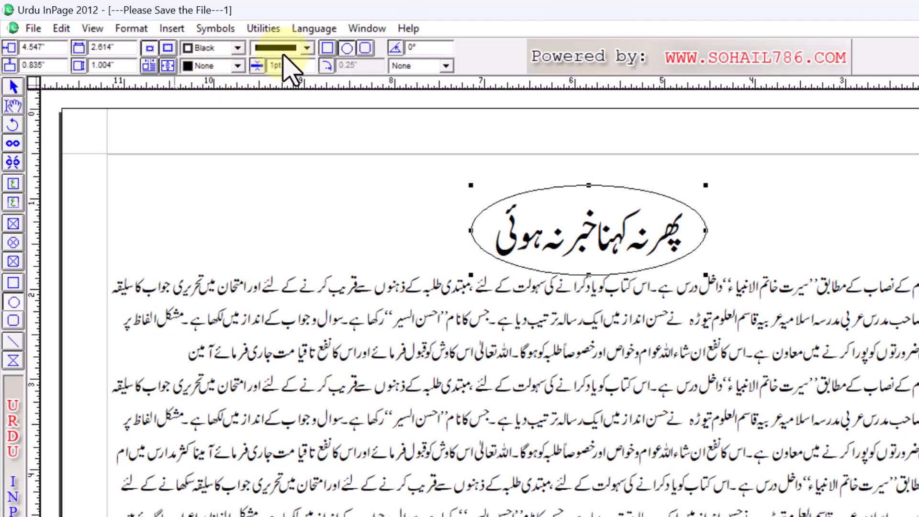
- Fill the ellipse around the heading with solid black
left_click(238, 66)
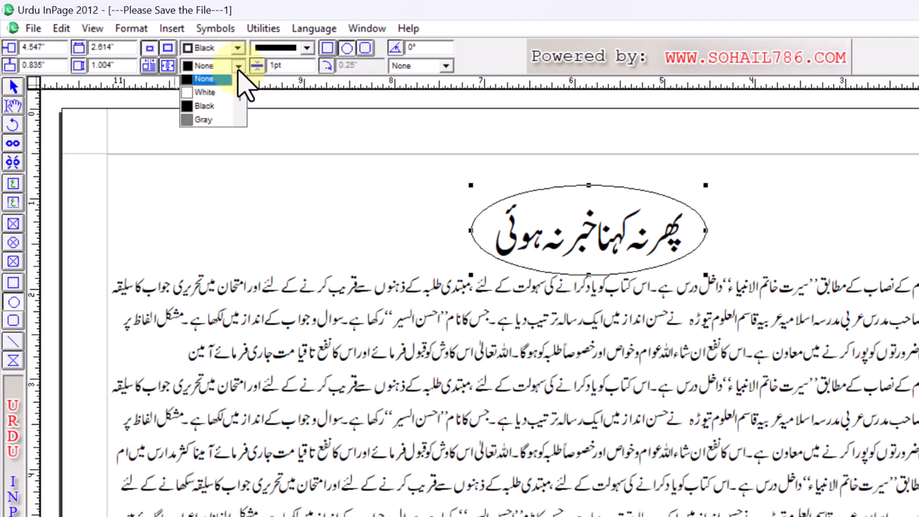
left_click(214, 105)
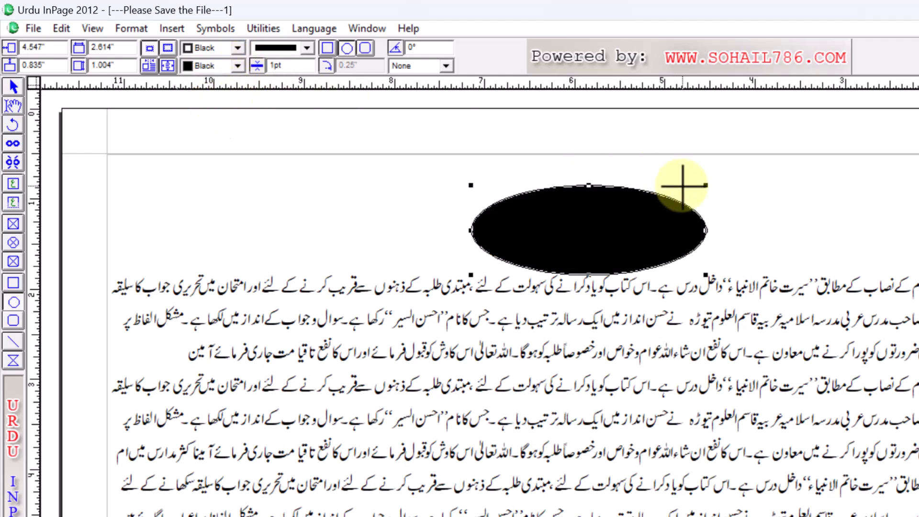
left_click(13, 87)
- Select the whole heading text beneath the ellipse and set its colour to White
left_click(8, 105)
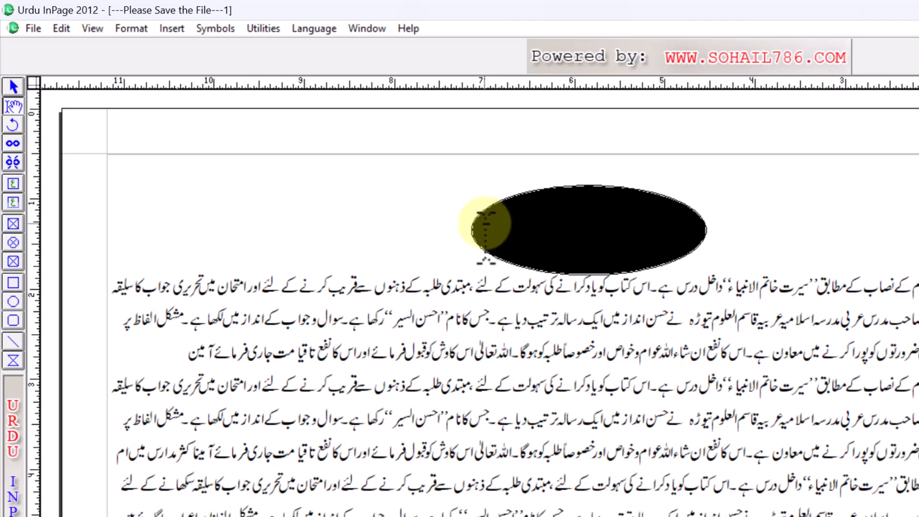
left_click(485, 224)
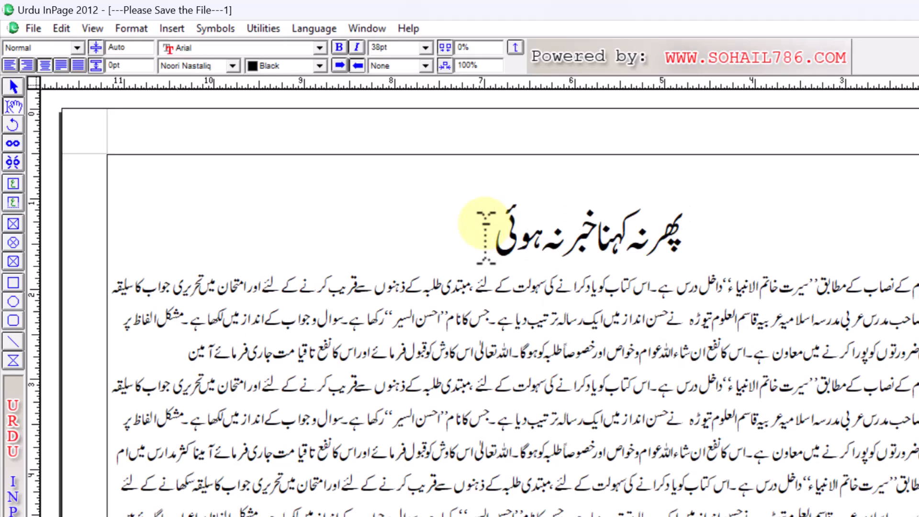
left_click_drag(486, 234, 702, 232)
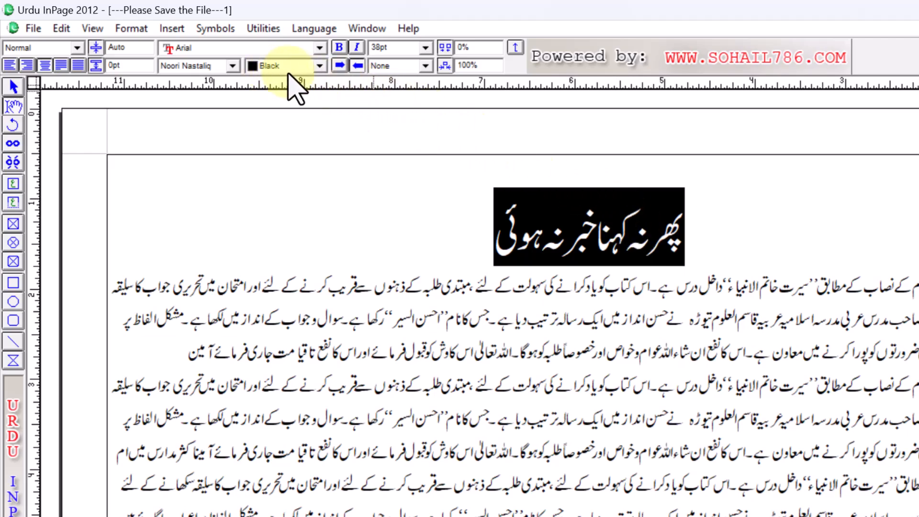
left_click(319, 66)
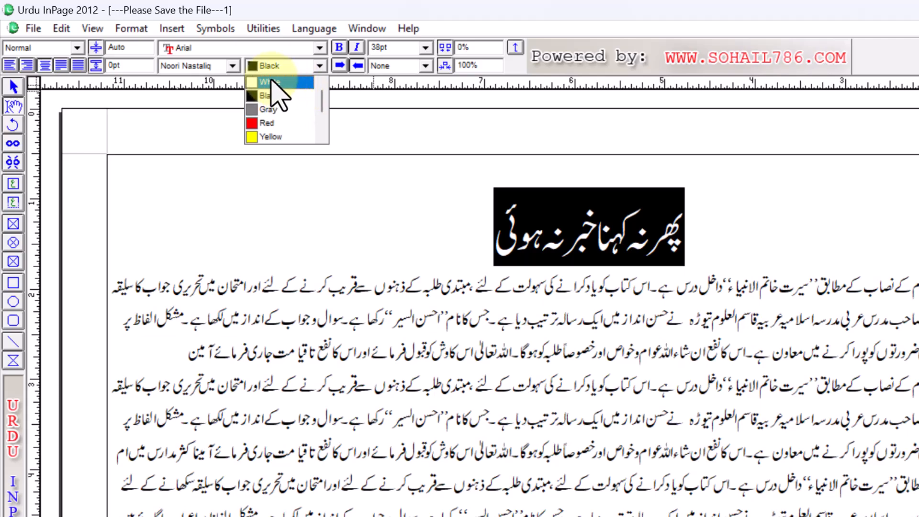
left_click(271, 82)
left_click(431, 199)
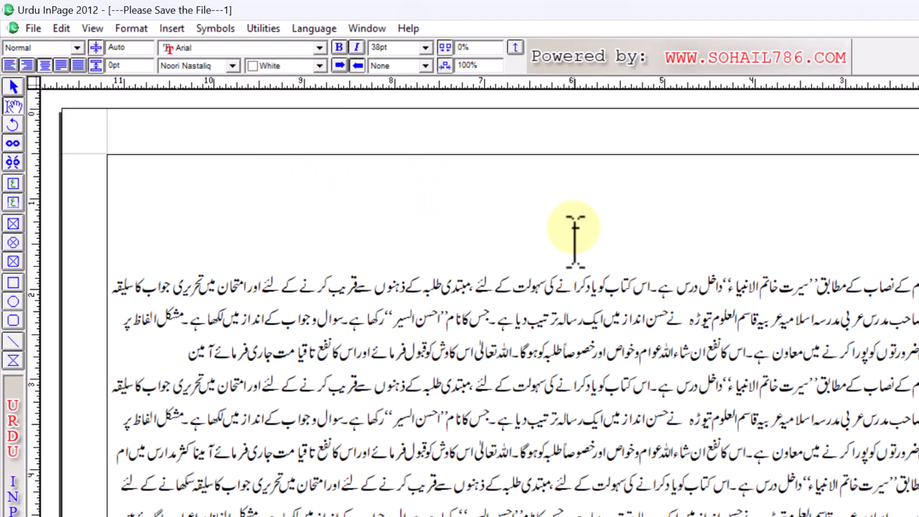
- Select the black ellipse and send it to the back, behind the heading text
left_click(13, 86)
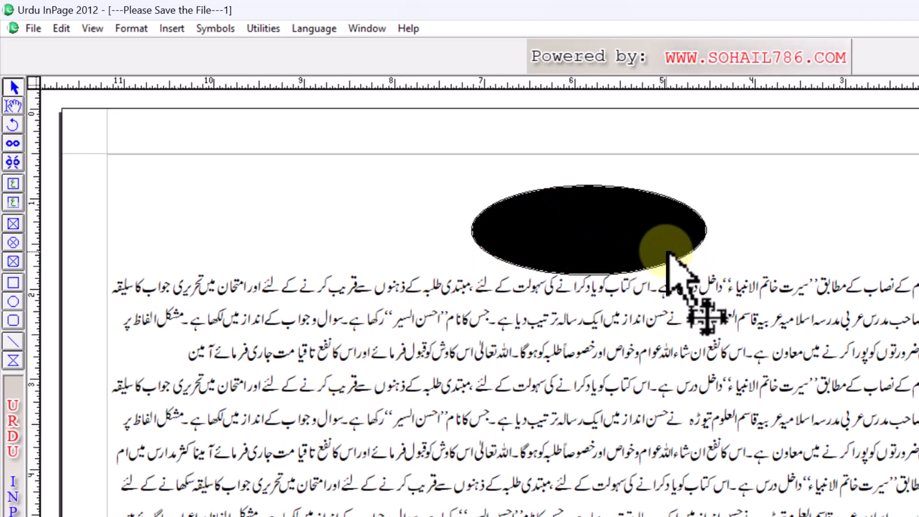
left_click(580, 223)
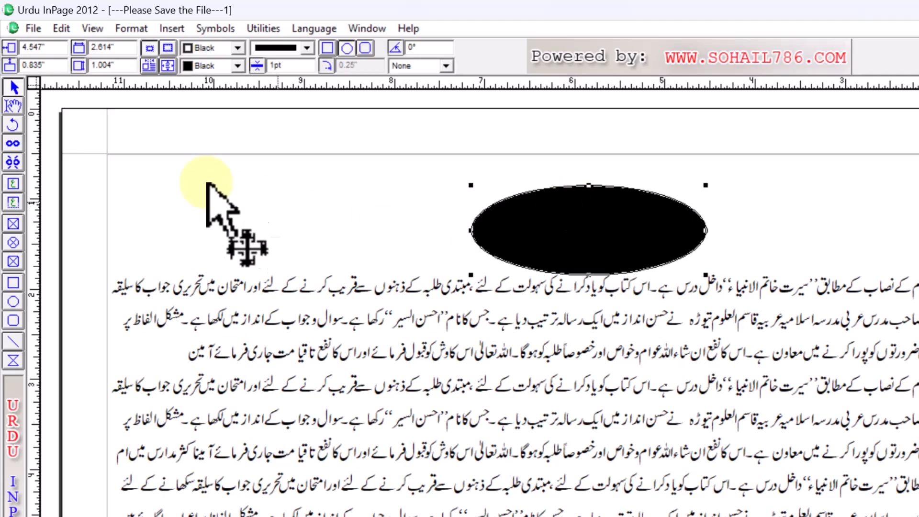
left_click(61, 28)
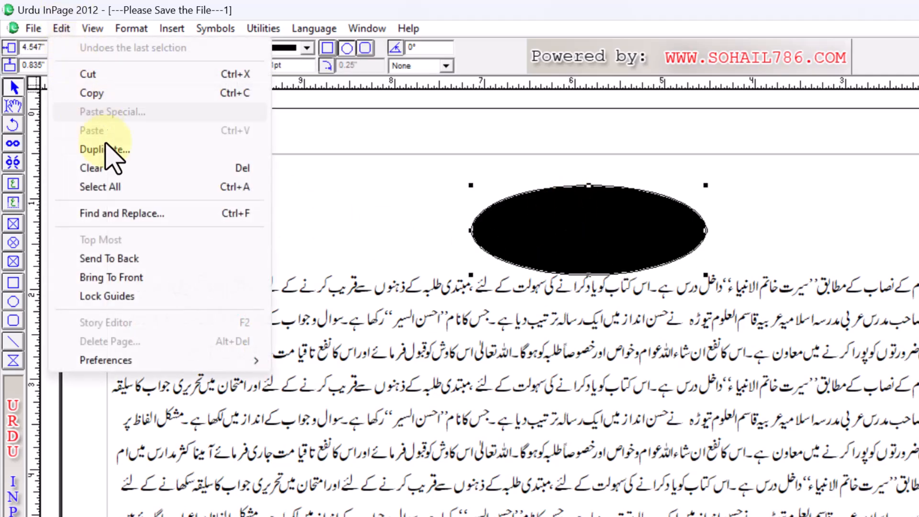
left_click(136, 258)
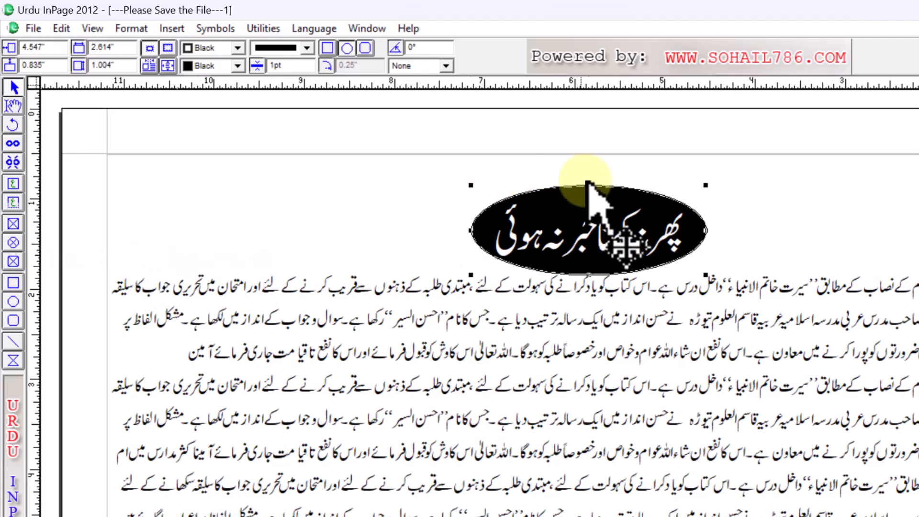